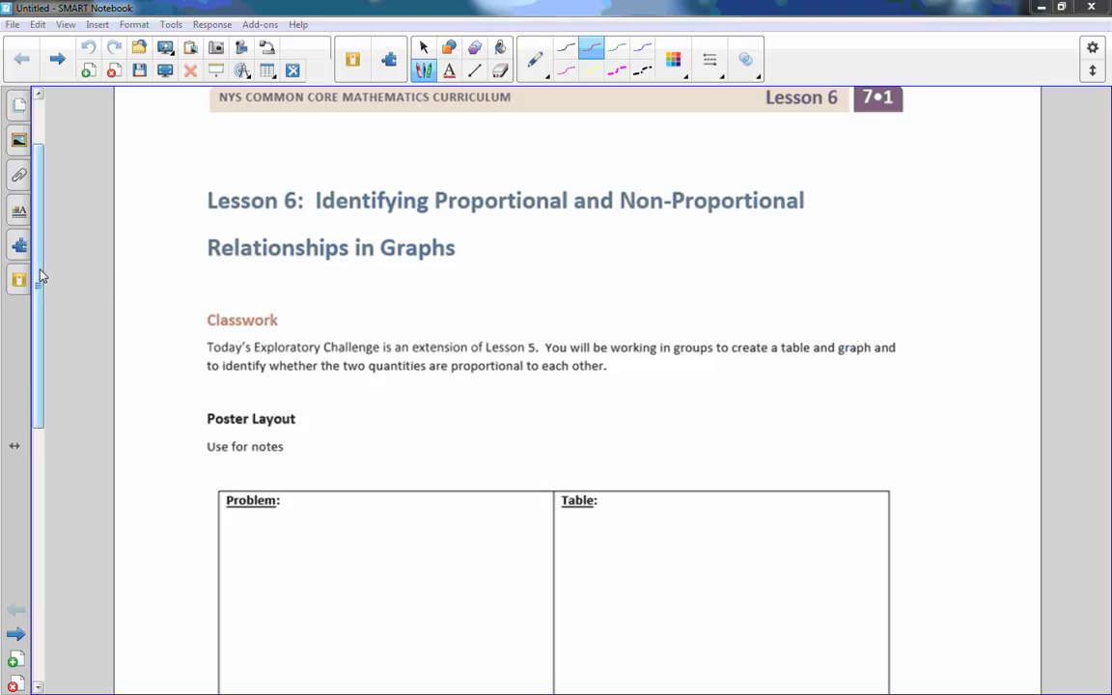
Scroll down the page to bring the empty Problem, Table, Graph and Explanation boxes into view.
drag(40, 277, 39, 322)
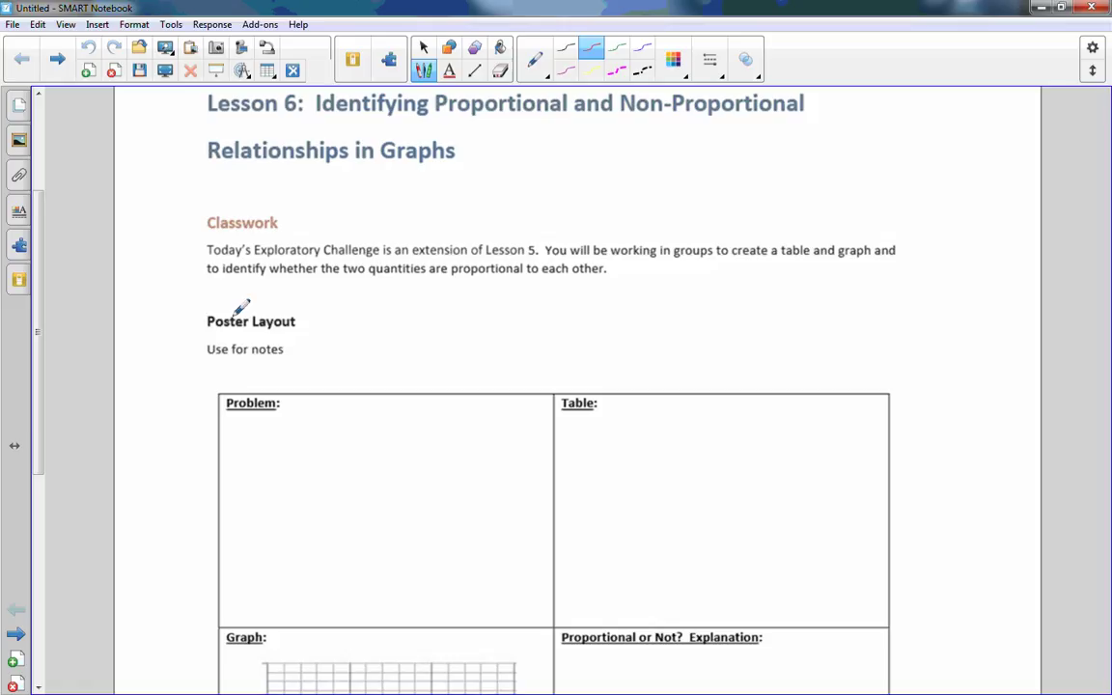
scroll(156, 345, down, 2)
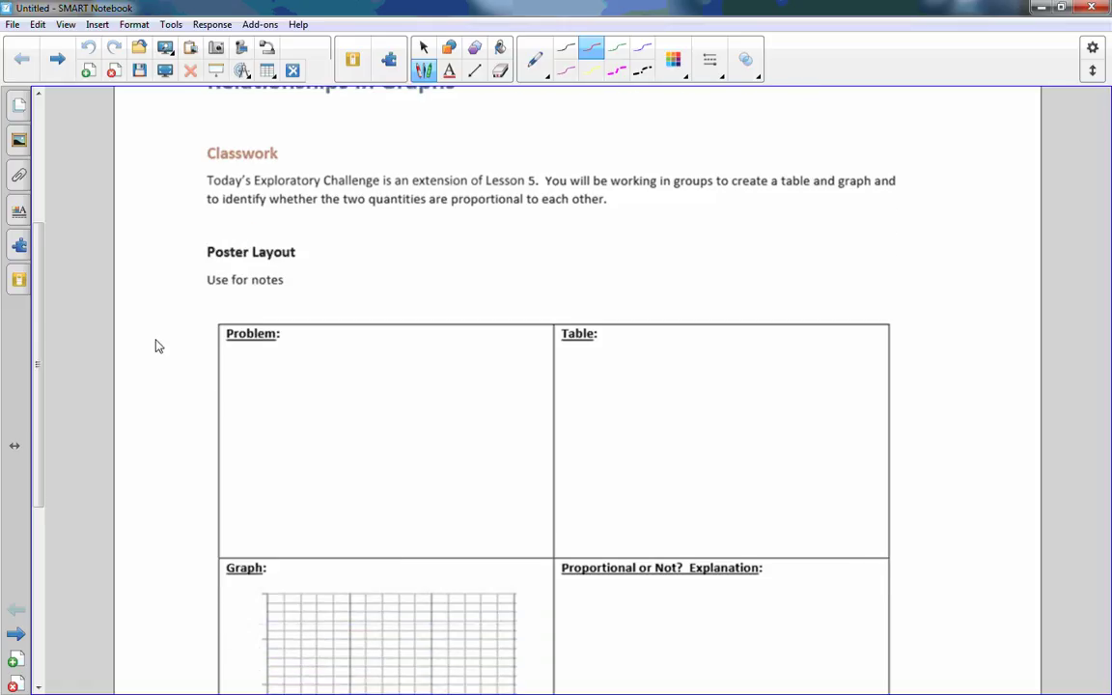
scroll(156, 345, down, 2)
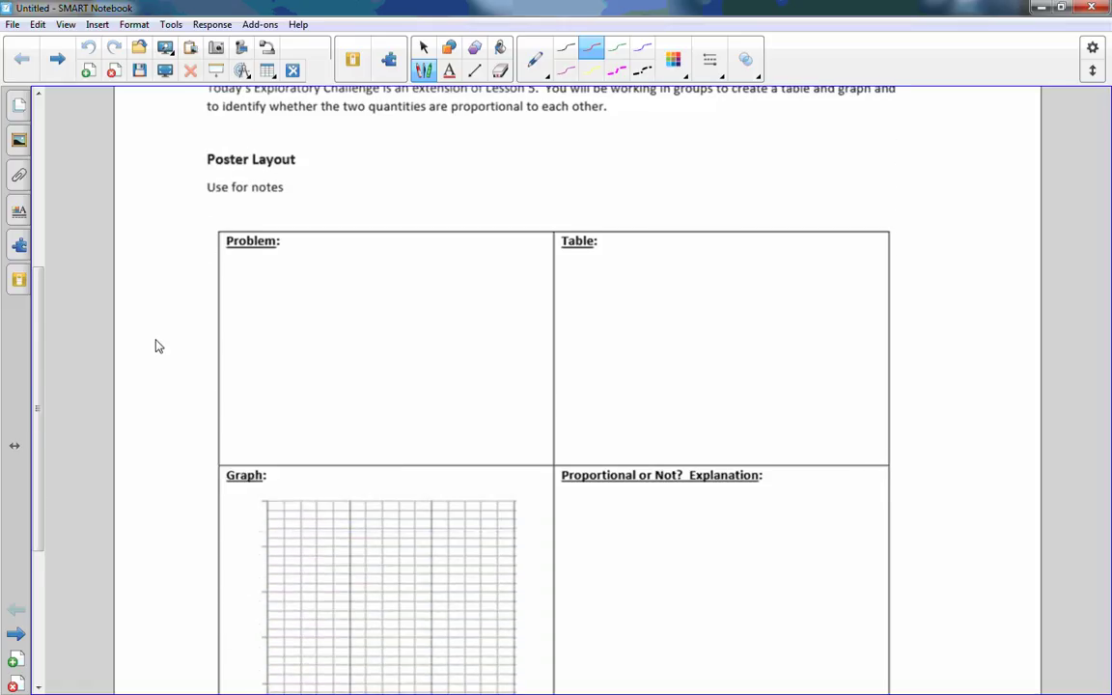
scroll(158, 349, down, 2)
scroll(158, 353, up, 2)
scroll(160, 352, down, 1)
scroll(160, 353, down, 3)
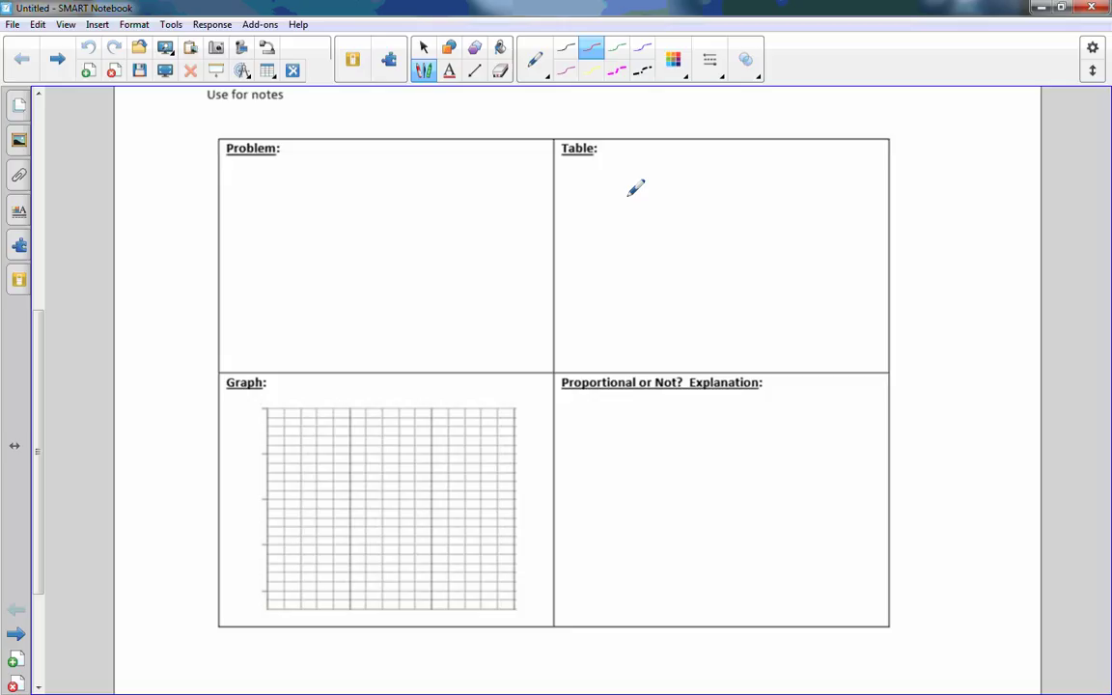
Paste the Group 1 frozen yogurt problem and move it into the Problem box.
key(ctrl+v)
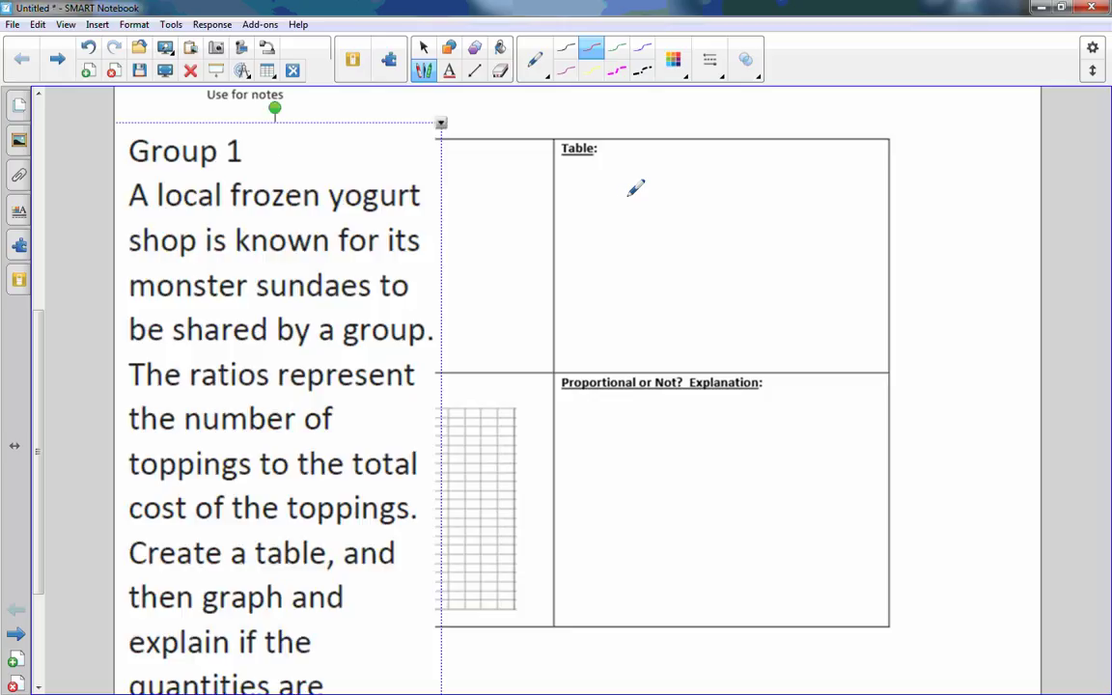
click(424, 50)
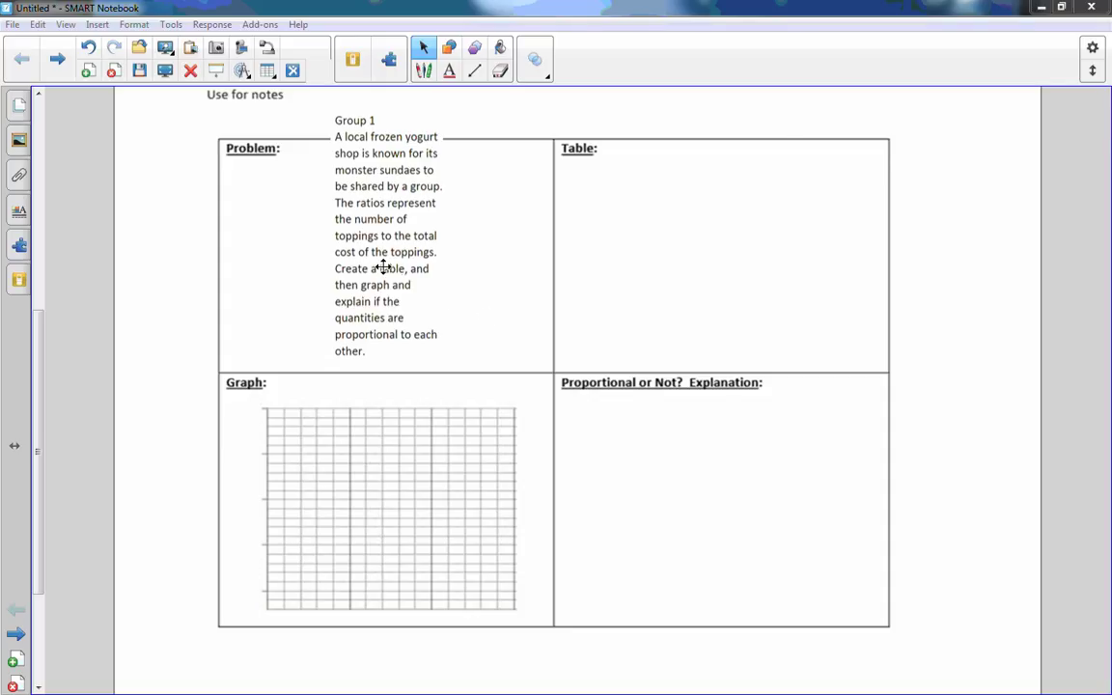
drag(382, 265, 328, 278)
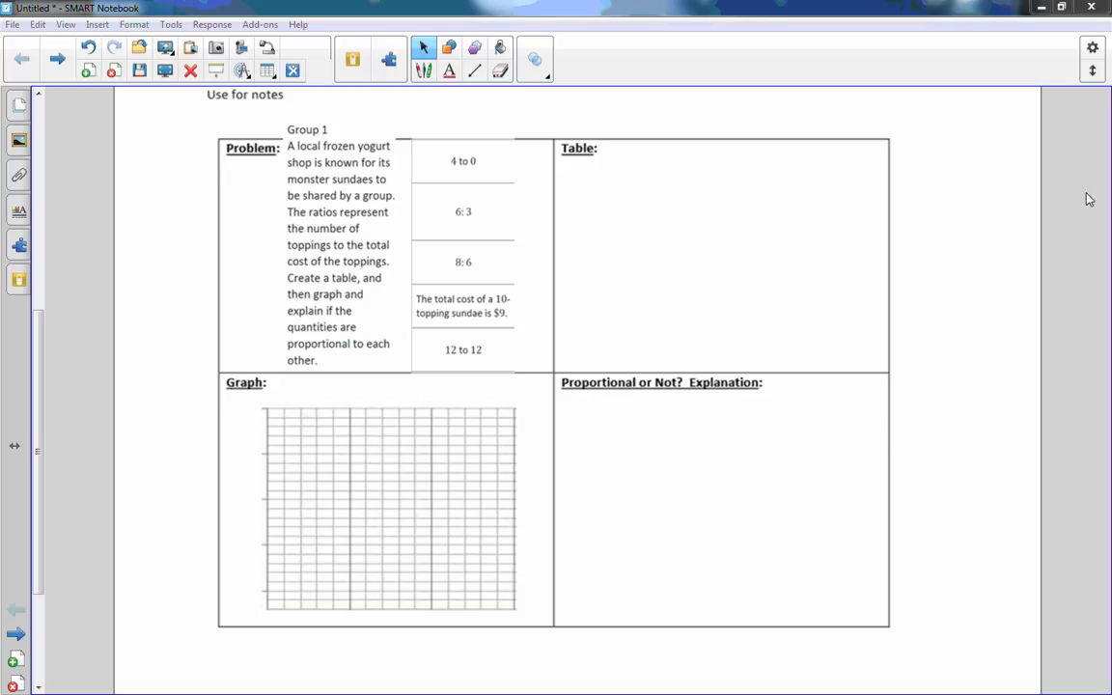
click(427, 68)
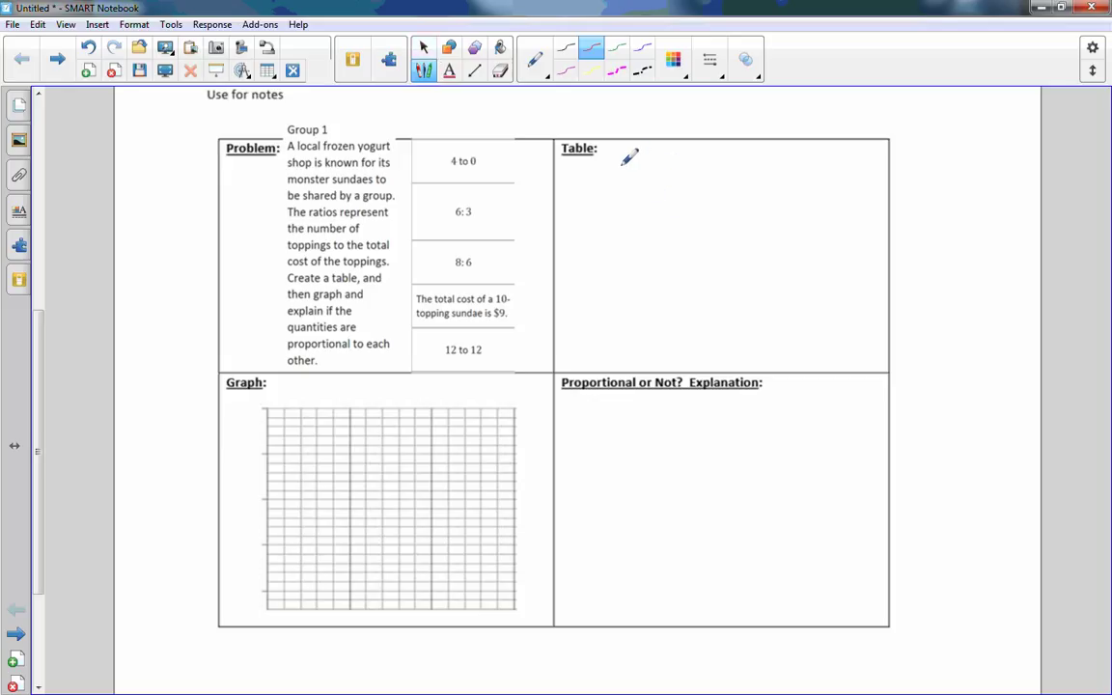
Draw a red T-chart headed '# of Toppings' and 'cost of toppings $'.
drag(611, 157, 610, 172)
mouse_move(618, 155)
mouse_down()
mouse_move(617, 171)
mouse_move(622, 160)
mouse_up()
mouse_move(607, 168)
mouse_down()
mouse_move(649, 163)
mouse_move(622, 182)
mouse_up()
drag(615, 183, 615, 194)
mouse_move(628, 186)
mouse_down()
mouse_move(671, 178)
mouse_move(675, 191)
mouse_up()
mouse_move(737, 158)
mouse_down()
mouse_move(734, 167)
mouse_move(749, 164)
mouse_up()
drag(752, 163, 778, 168)
drag(772, 159, 805, 170)
drag(801, 162, 811, 163)
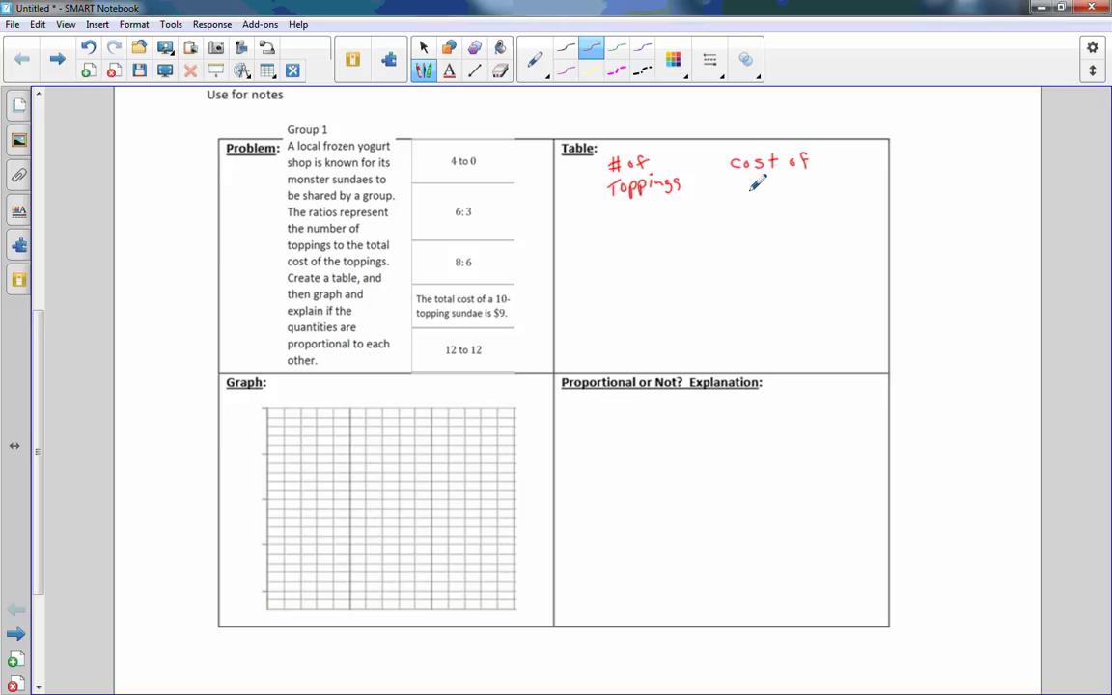
drag(749, 181, 832, 185)
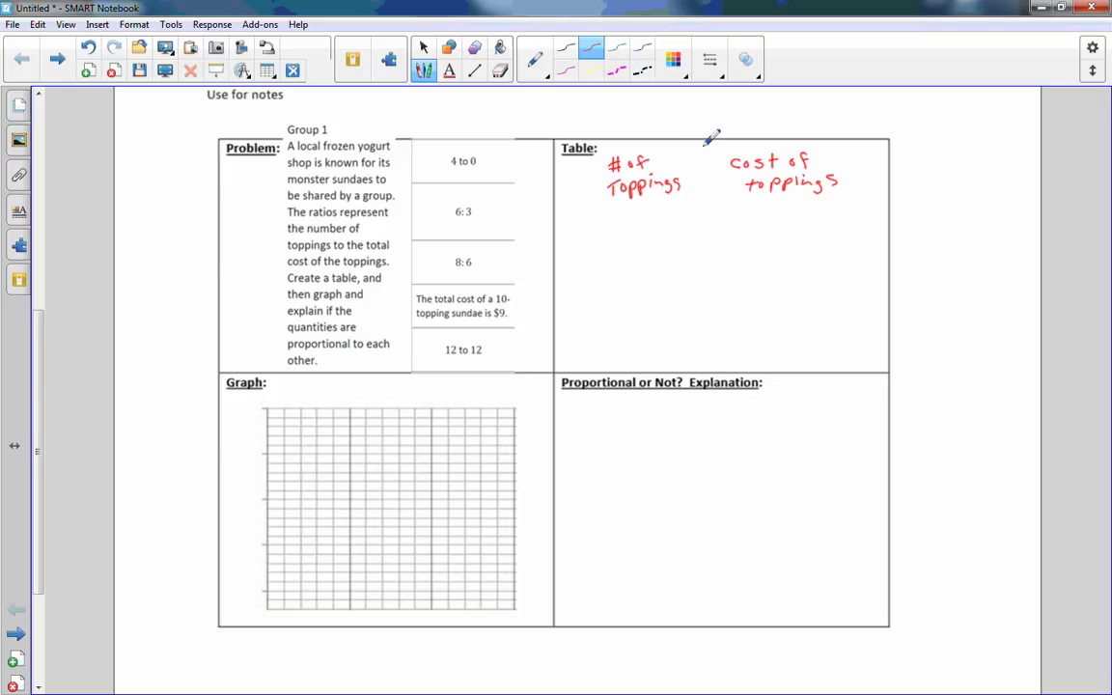
drag(701, 143, 711, 365)
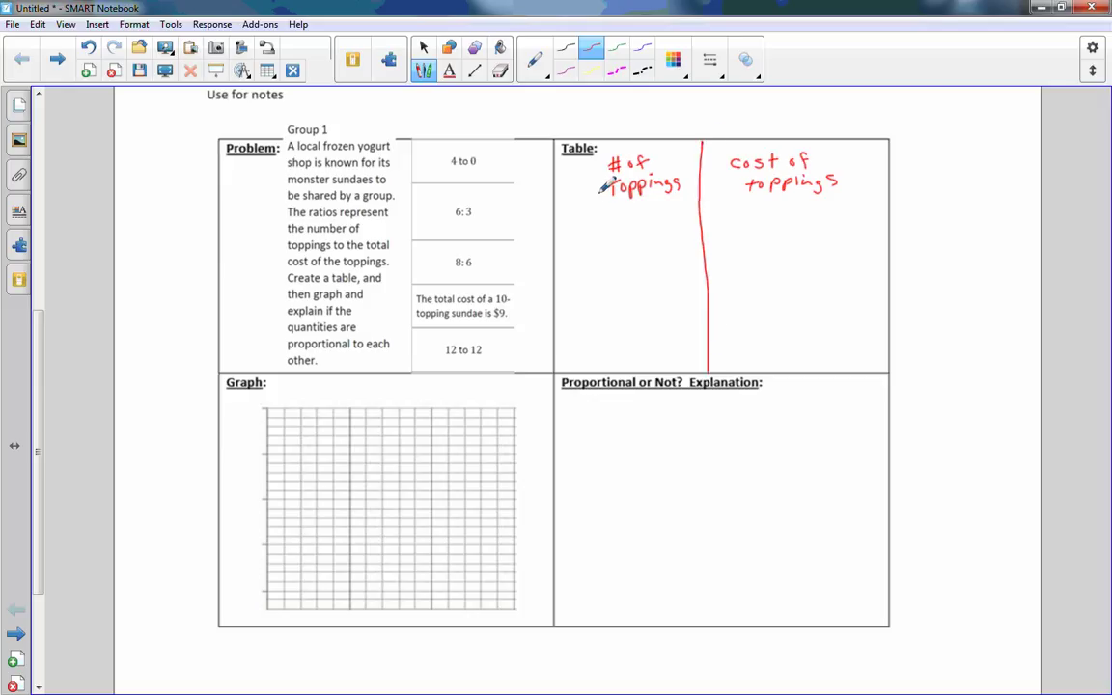
drag(595, 198, 876, 196)
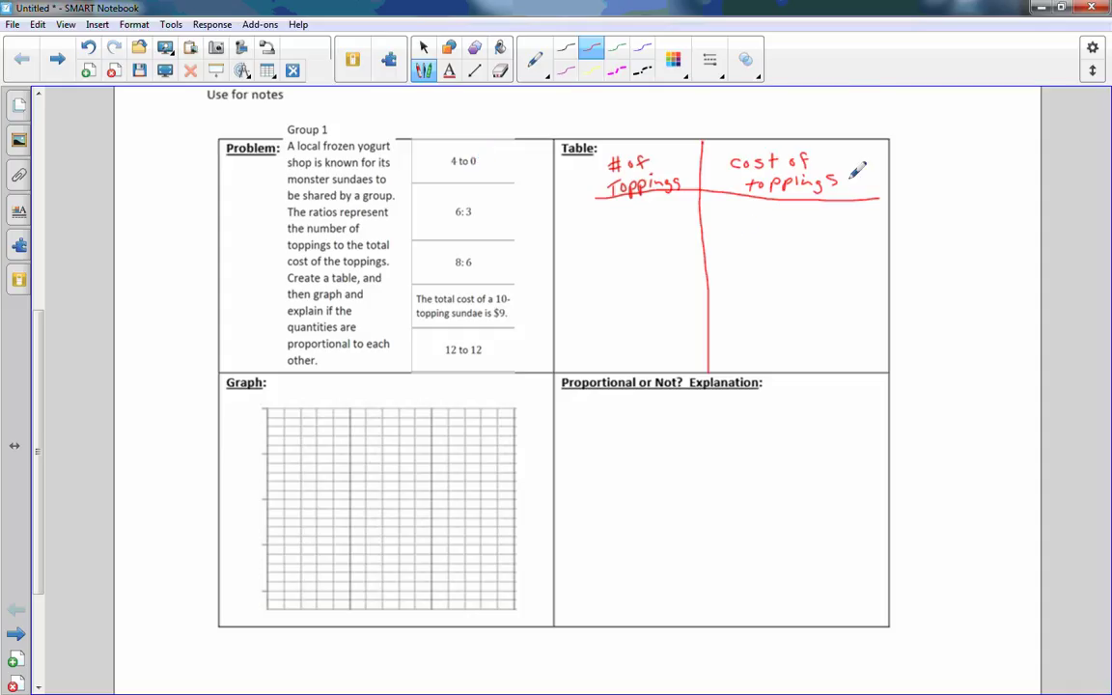
drag(850, 181, 857, 194)
Fill in the table rows 4–0, 6–3, 8–6, 10–9 and 12–12.
drag(640, 205, 649, 232)
drag(788, 210, 784, 227)
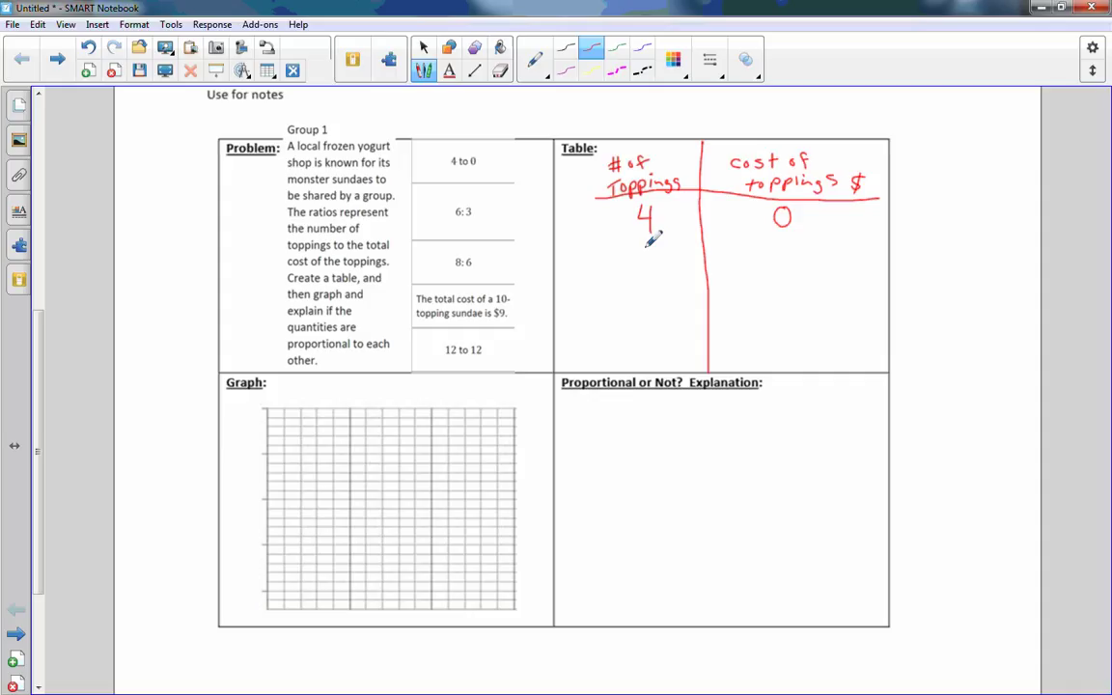
mouse_move(652, 244)
mouse_down()
mouse_move(648, 266)
mouse_move(644, 258)
mouse_up()
mouse_move(774, 241)
mouse_down()
mouse_move(788, 249)
mouse_move(776, 261)
mouse_up()
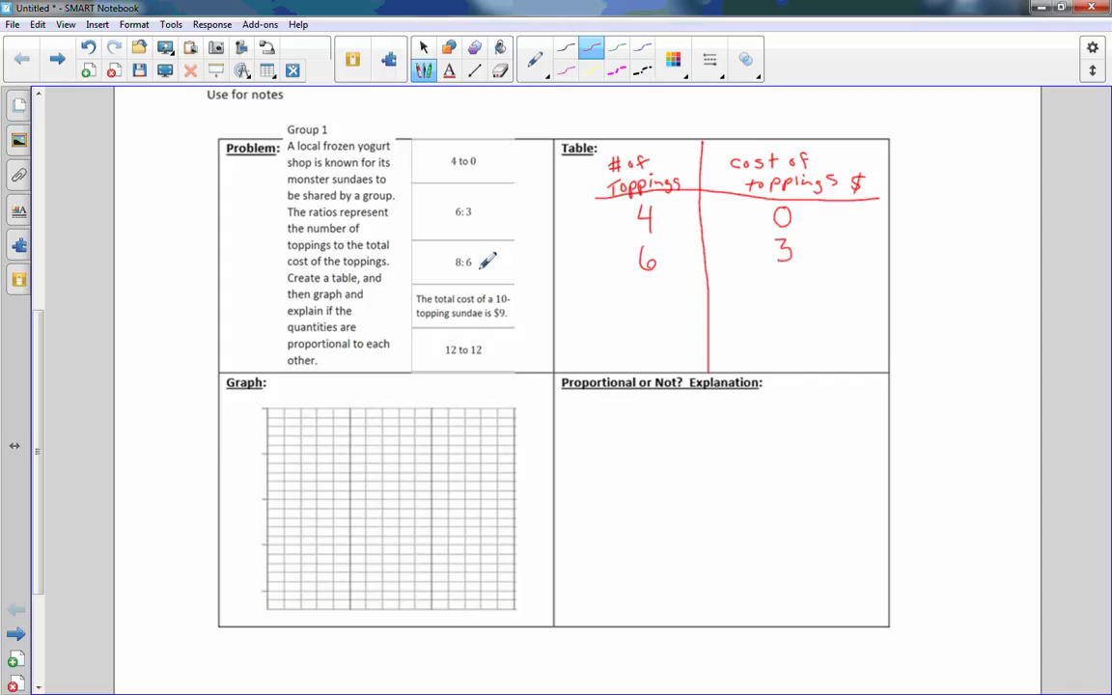
drag(648, 280, 645, 282)
mouse_move(786, 274)
mouse_down()
mouse_move(791, 290)
mouse_move(777, 287)
mouse_up()
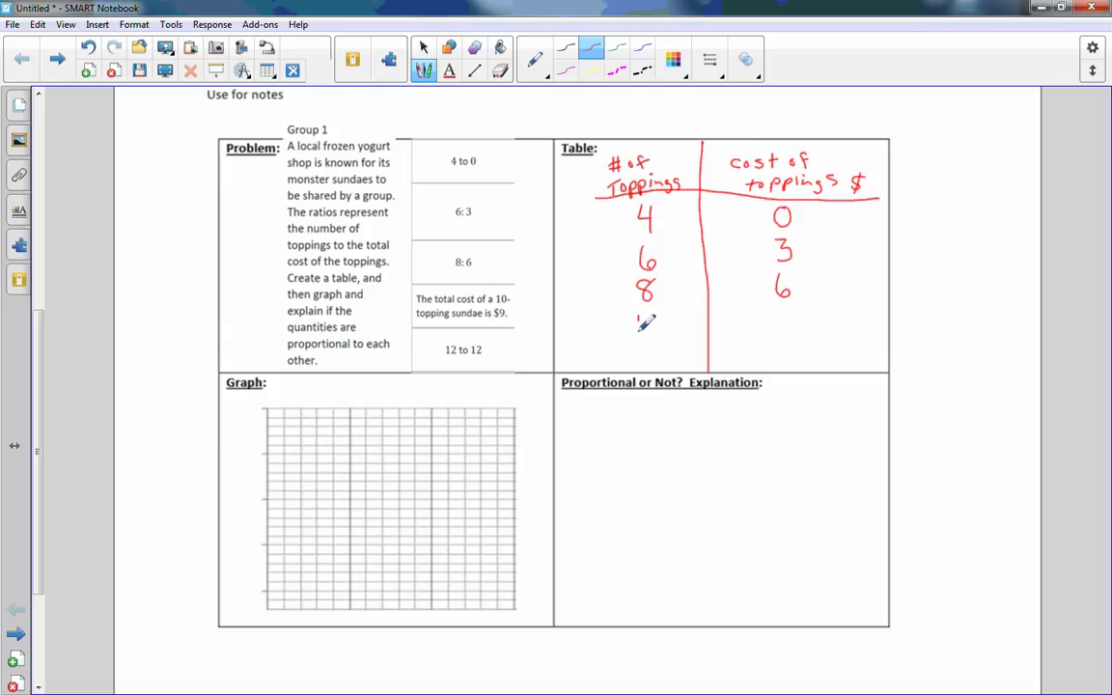
drag(638, 317, 638, 334)
drag(652, 317, 653, 317)
drag(789, 305, 782, 330)
mouse_move(639, 344)
mouse_down()
mouse_move(640, 363)
mouse_move(668, 362)
mouse_up()
mouse_move(775, 344)
mouse_down()
mouse_move(774, 360)
mouse_move(801, 361)
mouse_up()
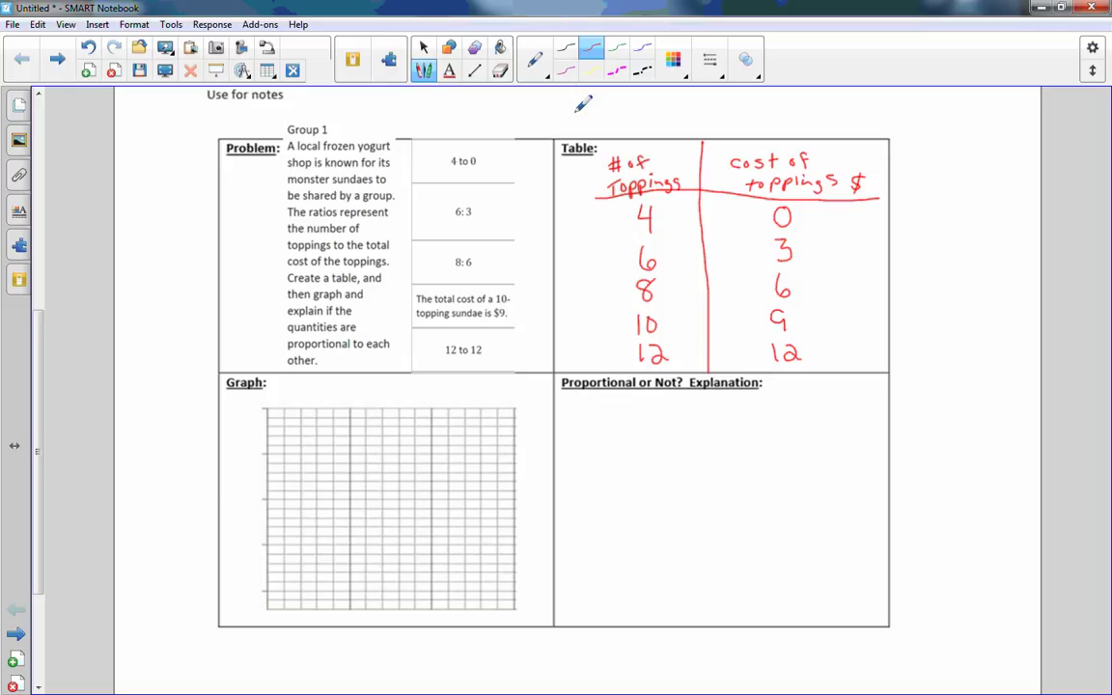
In green, mark the graph axes and table columns x and y, and 0 at the origin.
click(618, 51)
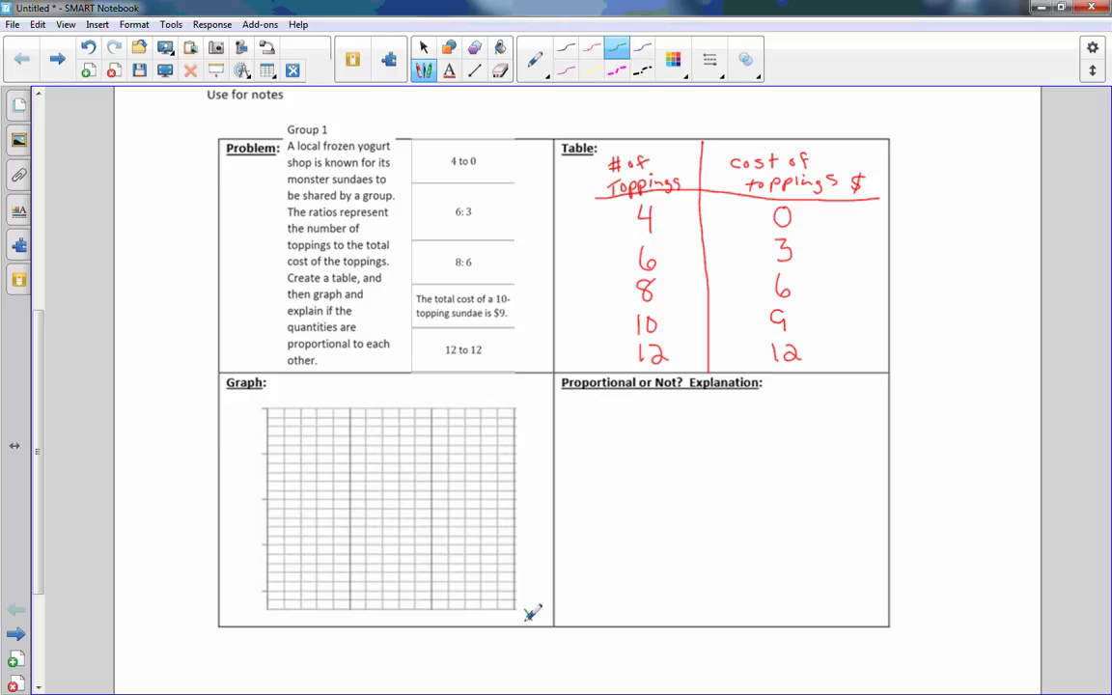
drag(524, 609, 532, 621)
drag(266, 392, 273, 406)
drag(662, 146, 674, 158)
drag(673, 146, 662, 159)
drag(826, 152, 830, 174)
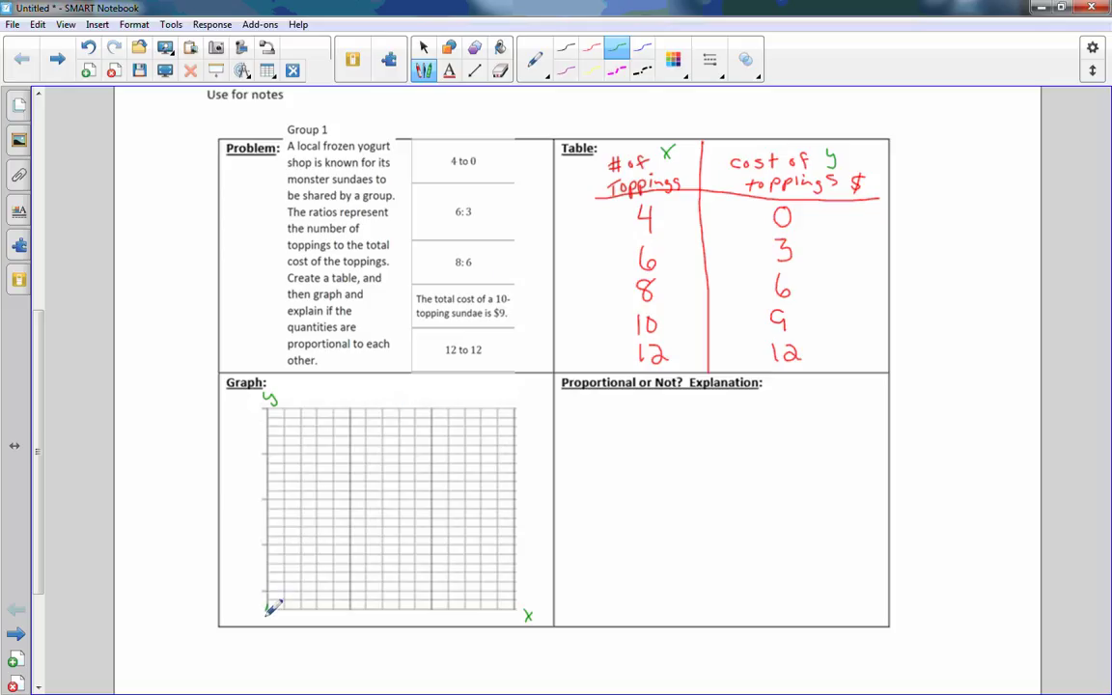
drag(268, 606, 267, 614)
Number the x-axis 2–12 titled '# of toppings' and the y-axis 2–14 titled 'Cost $'.
mouse_move(331, 613)
mouse_down()
mouse_move(337, 623)
mouse_move(477, 624)
mouse_up()
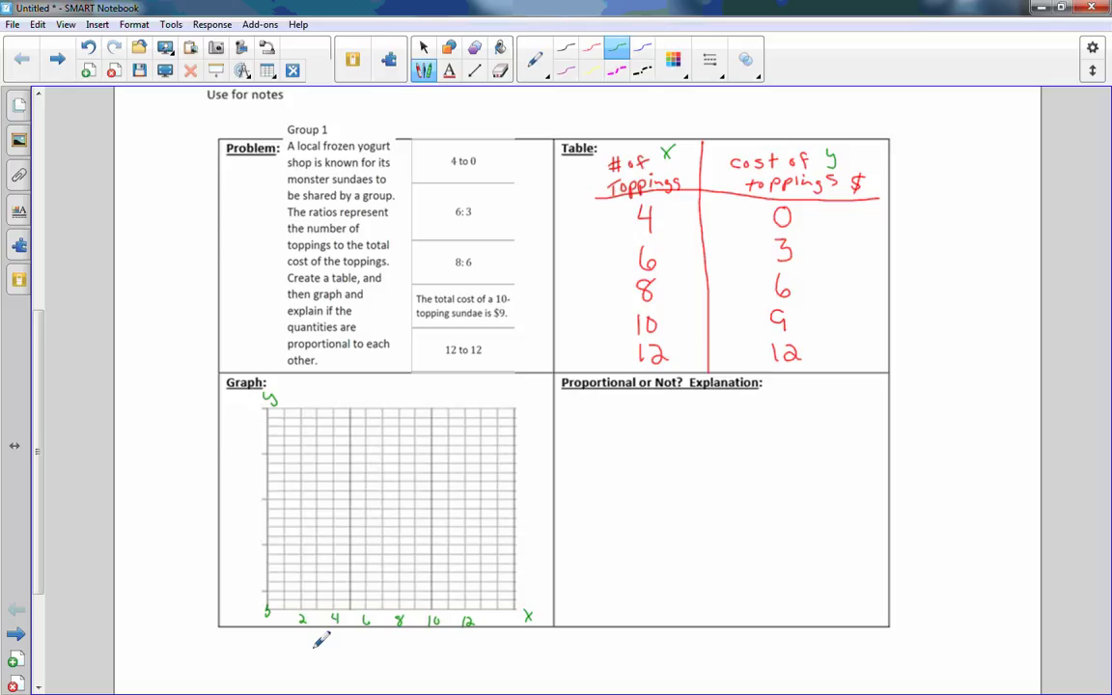
mouse_move(307, 637)
mouse_down()
mouse_move(379, 629)
mouse_move(454, 641)
mouse_up()
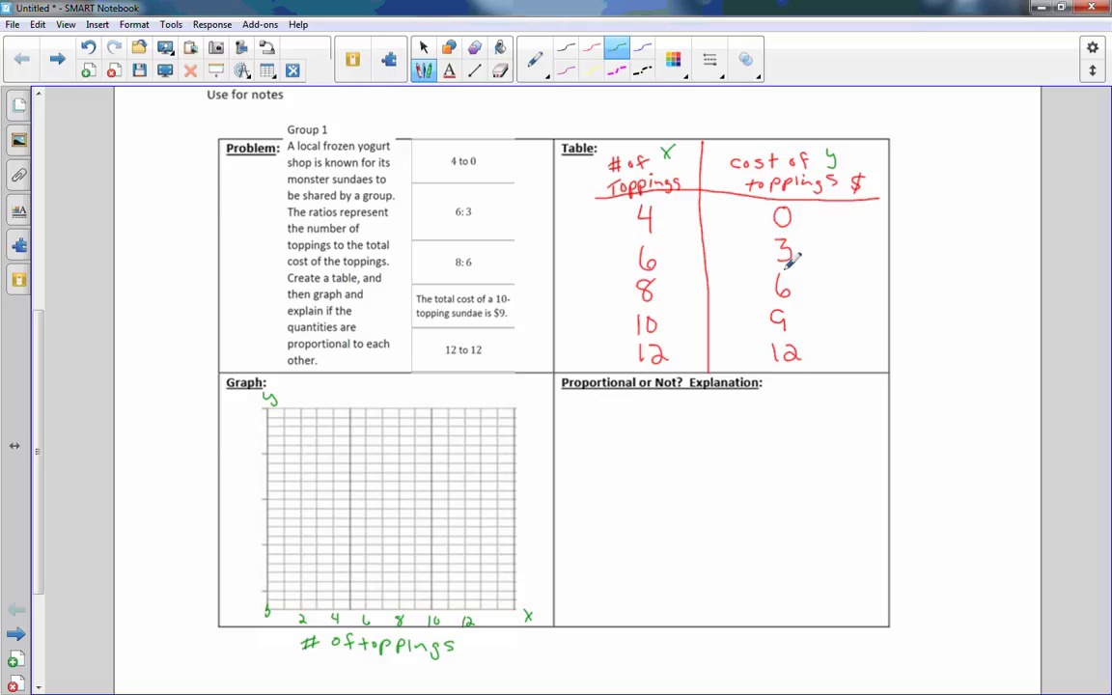
mouse_move(204, 468)
mouse_down()
mouse_move(235, 468)
mouse_move(211, 519)
mouse_up()
drag(217, 495, 217, 527)
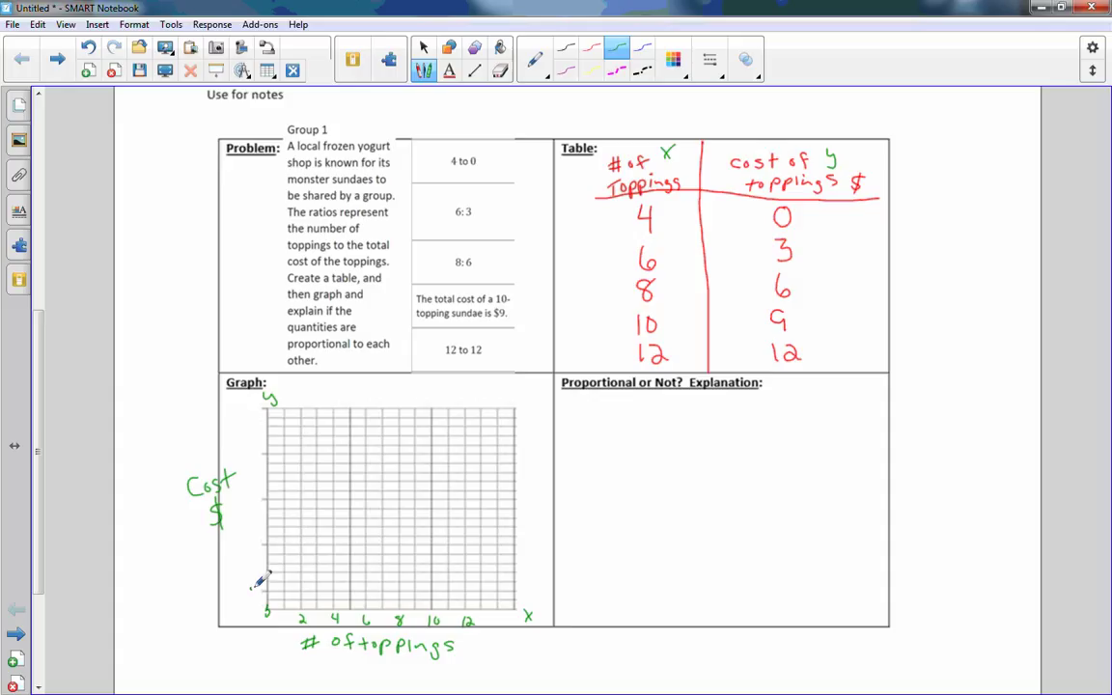
mouse_move(262, 565)
mouse_down()
mouse_move(260, 579)
mouse_move(264, 522)
mouse_move(251, 505)
mouse_move(263, 504)
mouse_up()
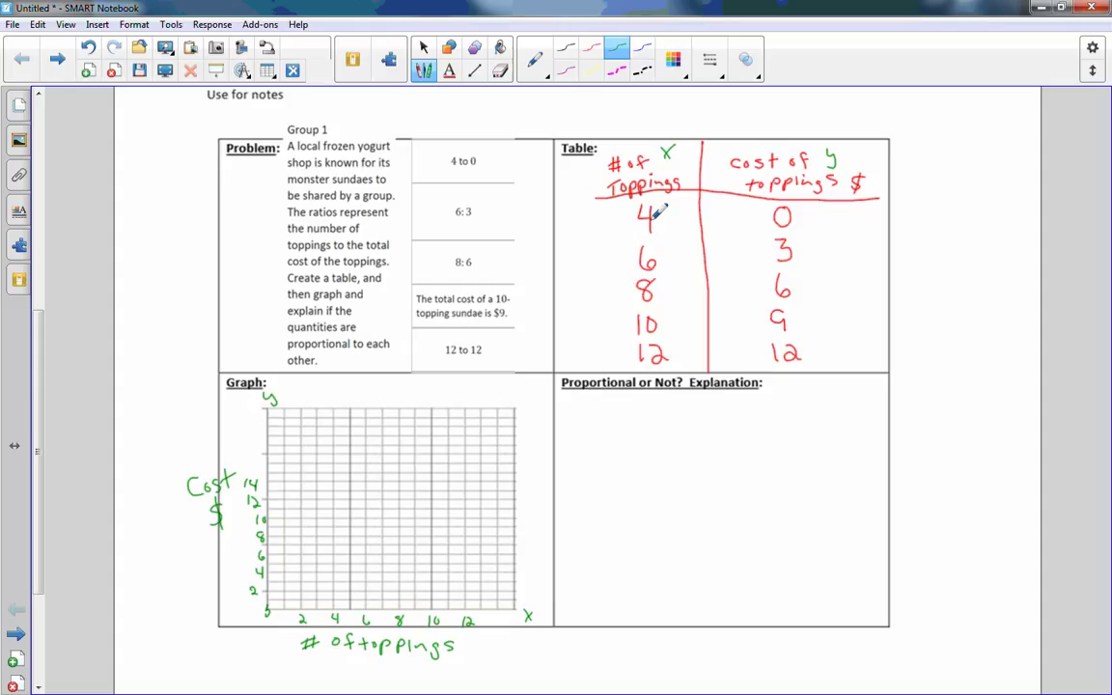
Write the pair (4, 0) beside the table and plot points (6, 3) and (8, 6) in blue.
mouse_move(842, 208)
mouse_down()
mouse_move(839, 226)
mouse_move(871, 225)
mouse_up()
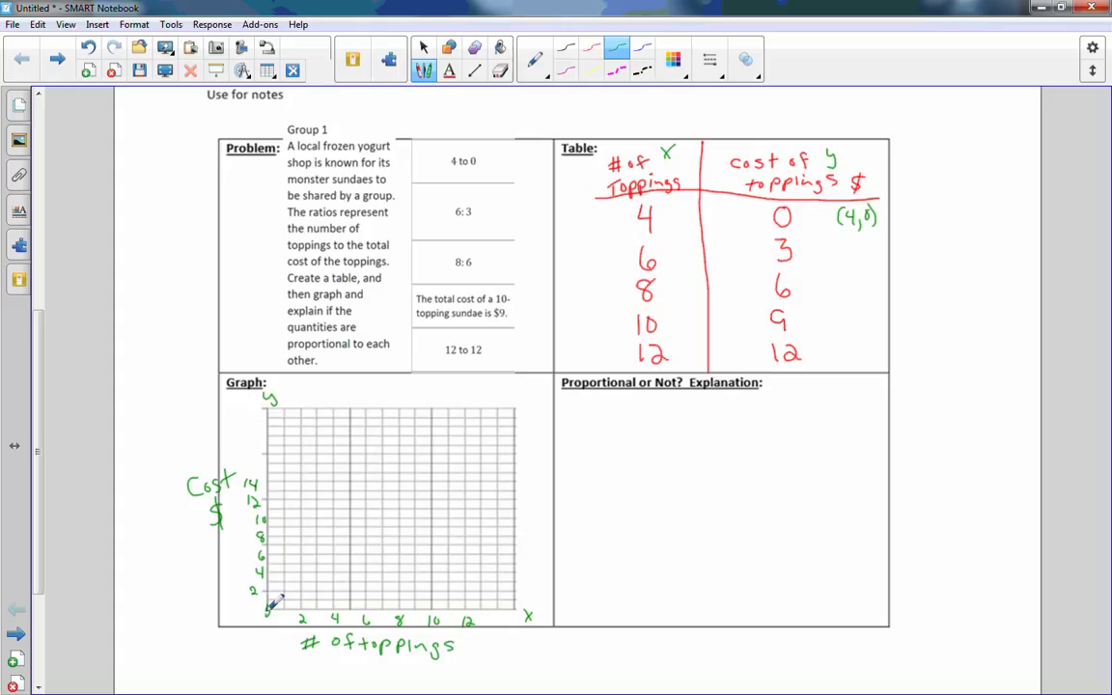
click(642, 47)
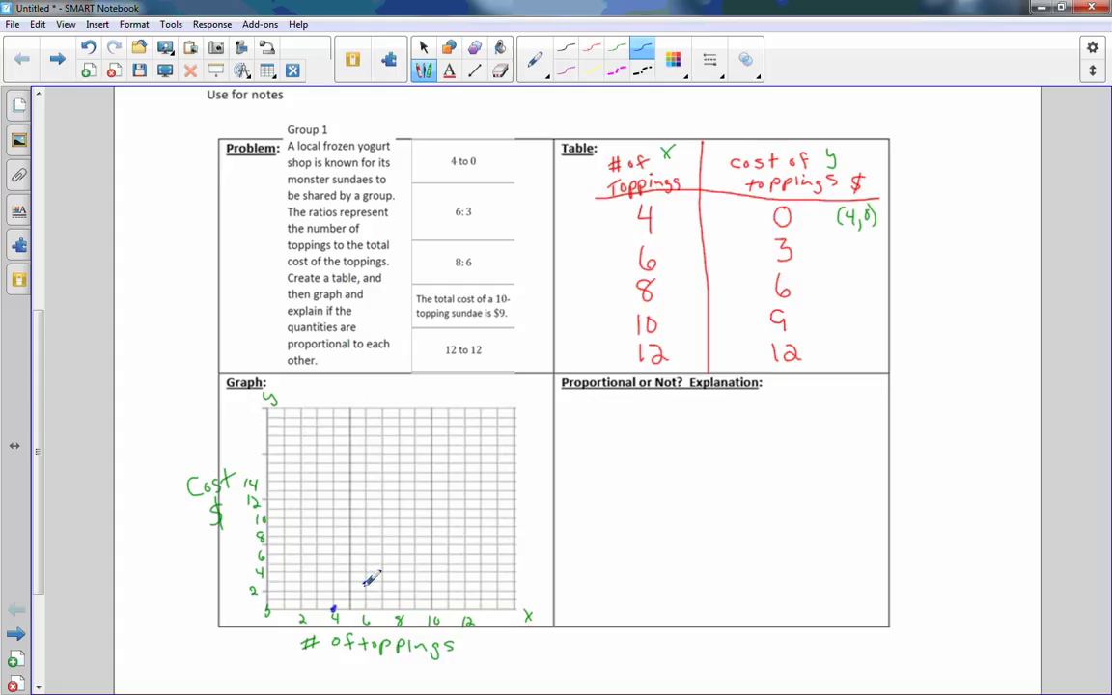
click(364, 583)
click(399, 554)
click(423, 47)
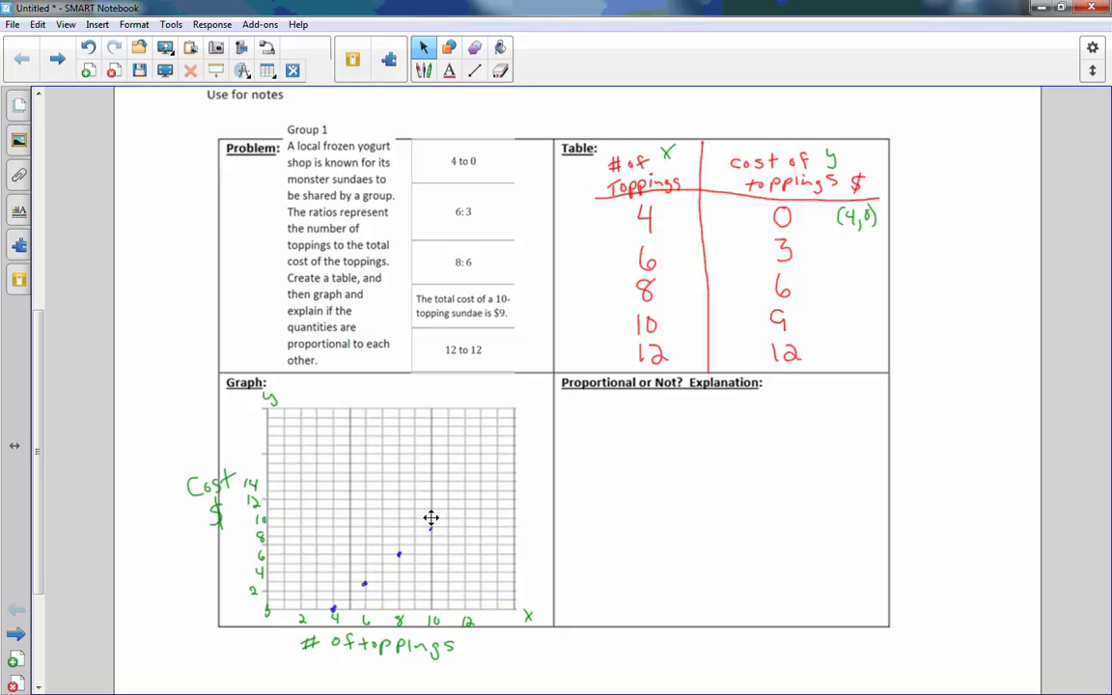
click(422, 70)
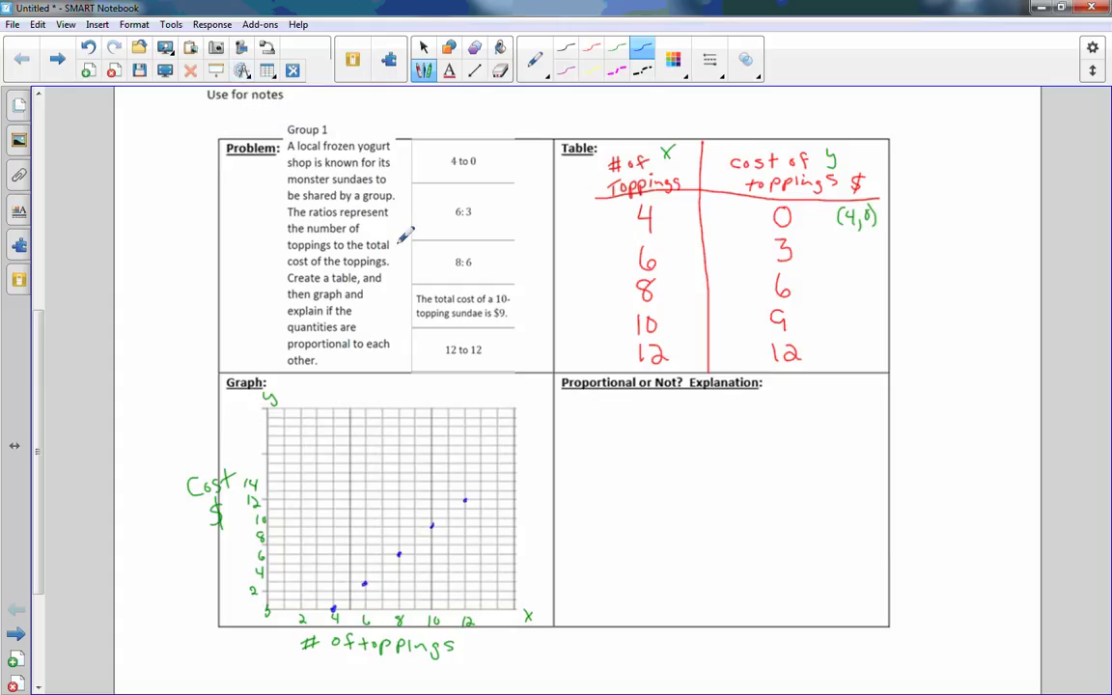
Line the ruler up with the plotted dots and draw a straight line through them.
scroll(24, 378, up, 5)
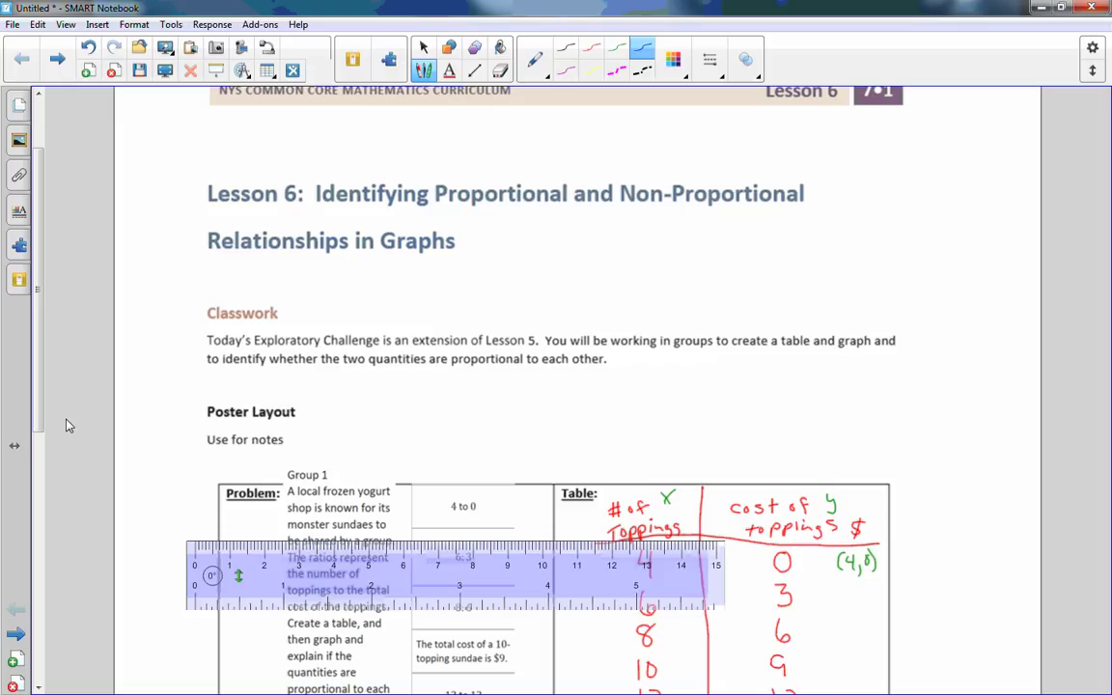
scroll(42, 371, down, 6)
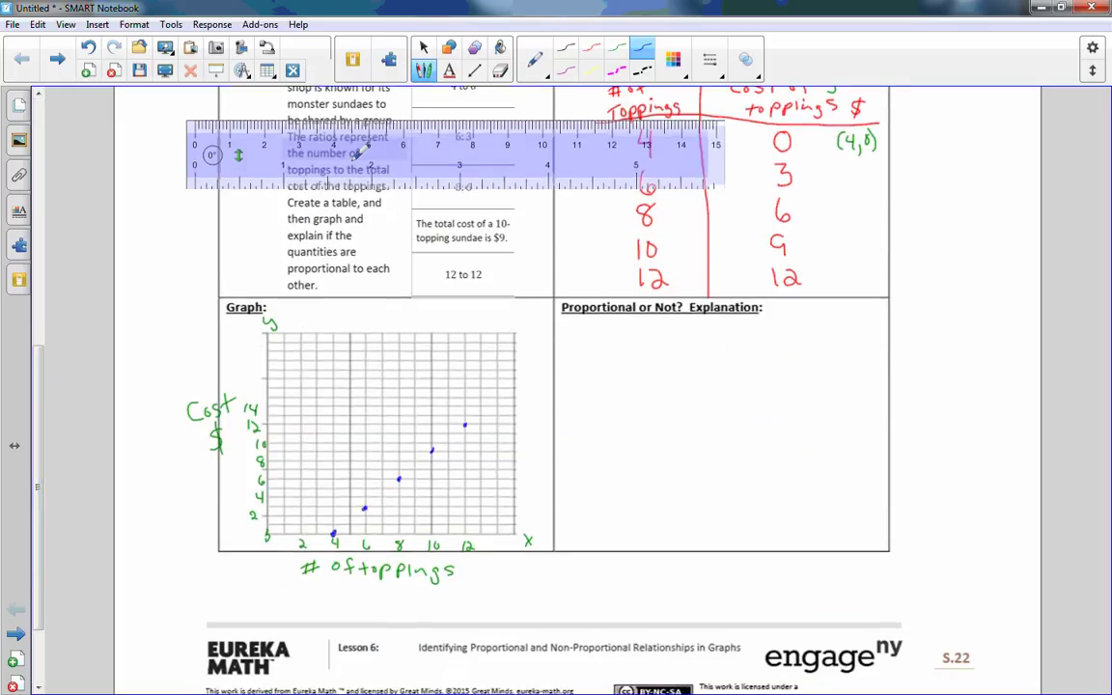
drag(389, 480, 454, 576)
drag(820, 565, 670, 147)
drag(392, 399, 498, 390)
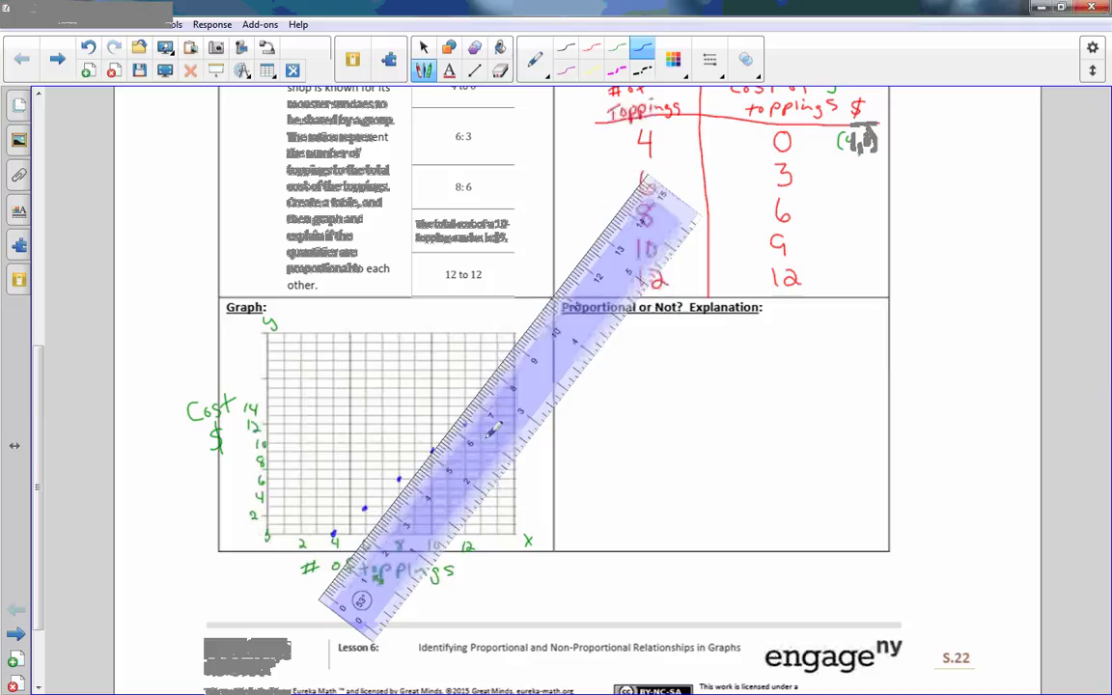
drag(652, 179, 726, 249)
drag(495, 462, 459, 479)
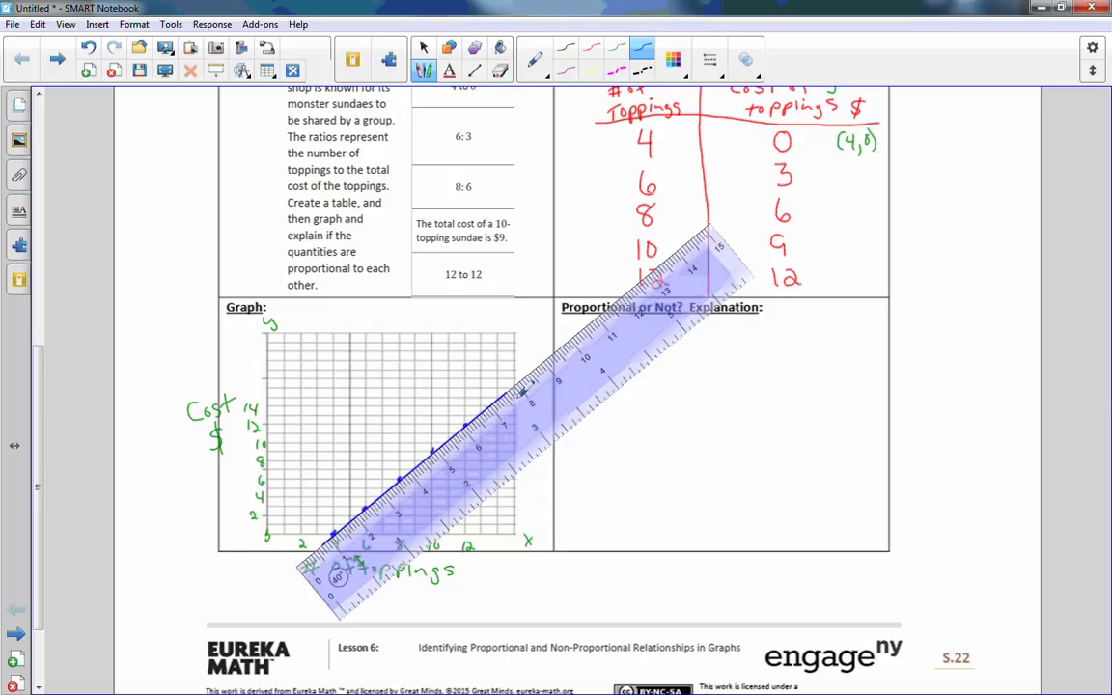
drag(507, 430, 660, 437)
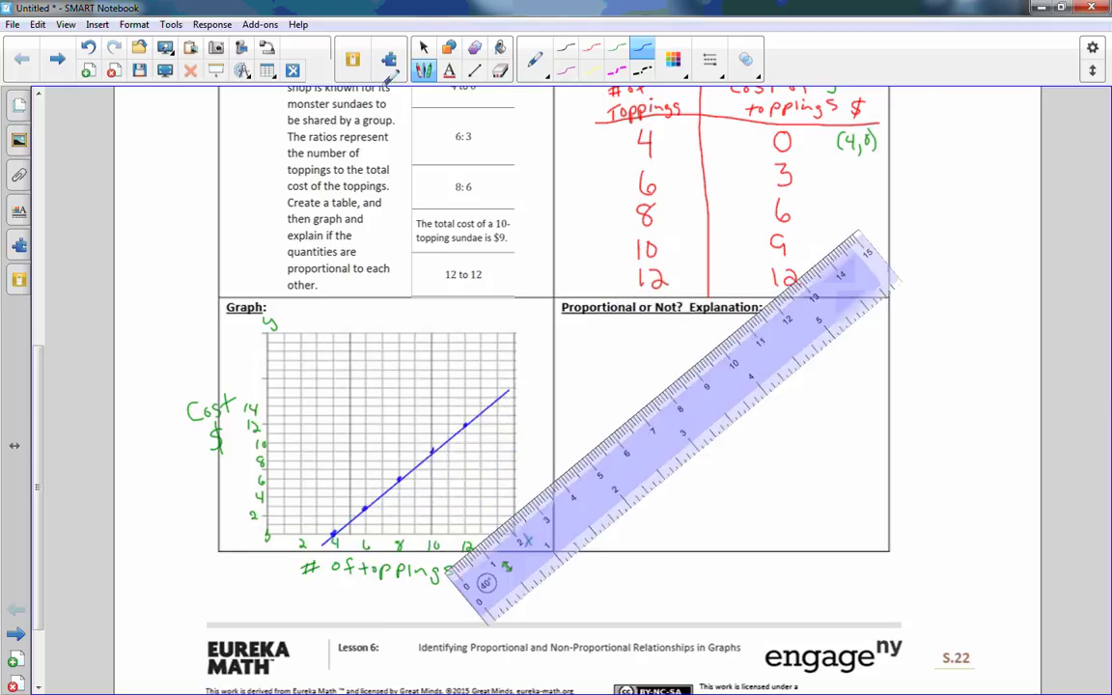
Erase the excess top end of the drawn line.
click(499, 71)
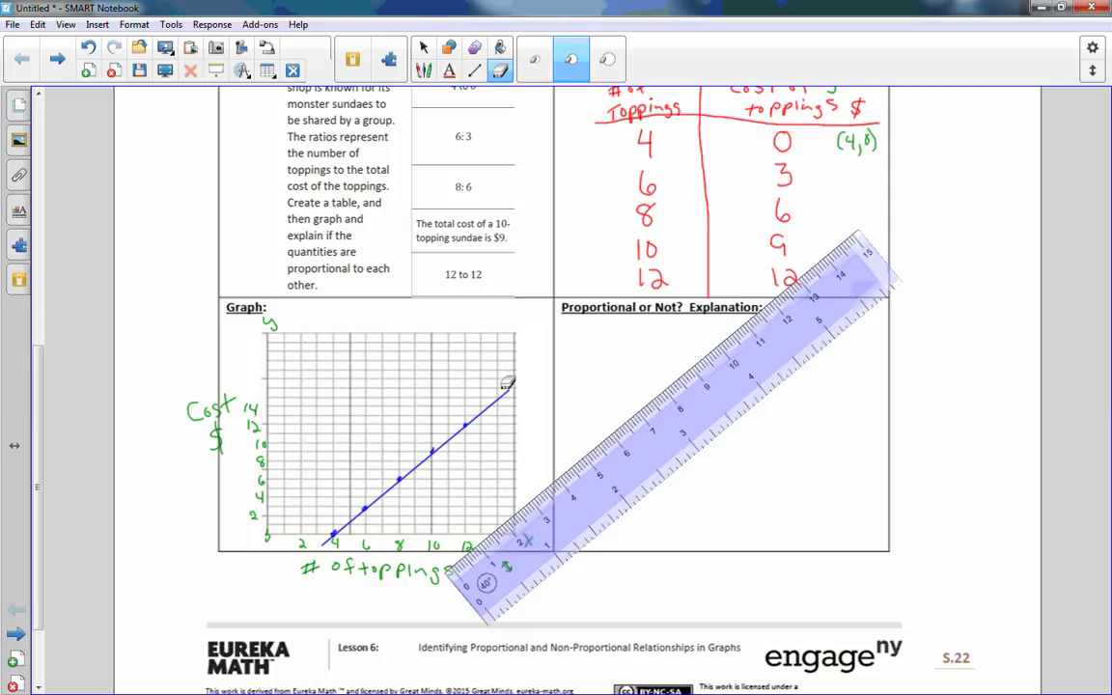
mouse_move(521, 386)
mouse_down()
mouse_move(500, 398)
mouse_move(525, 370)
mouse_up()
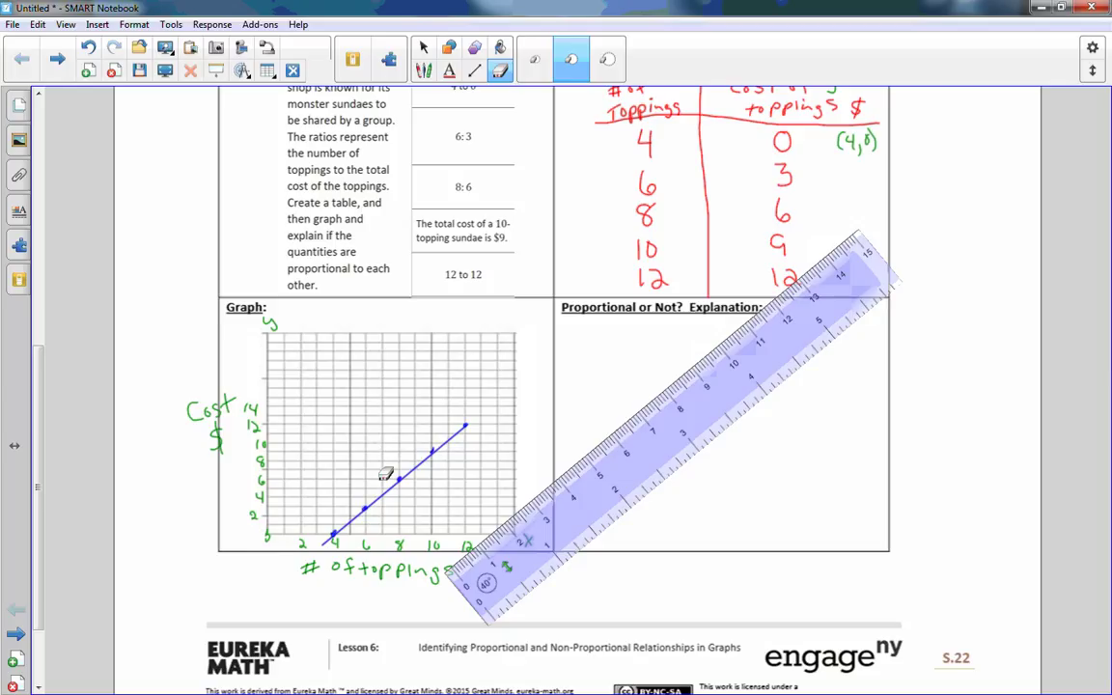
click(423, 47)
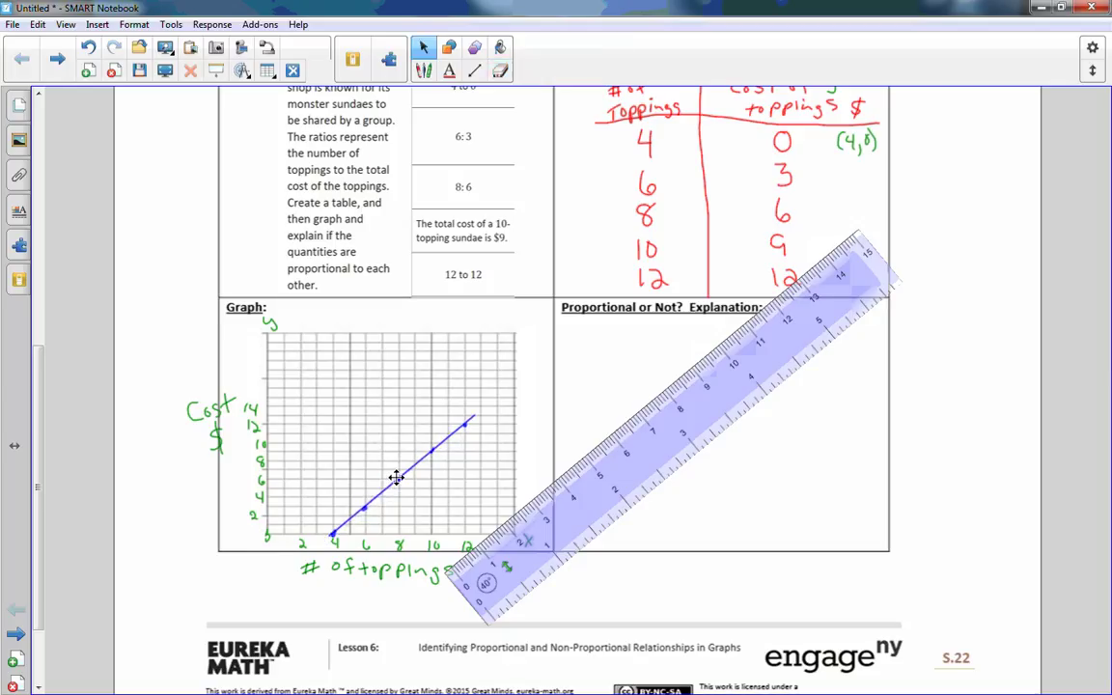
click(500, 71)
drag(490, 408, 493, 401)
click(423, 71)
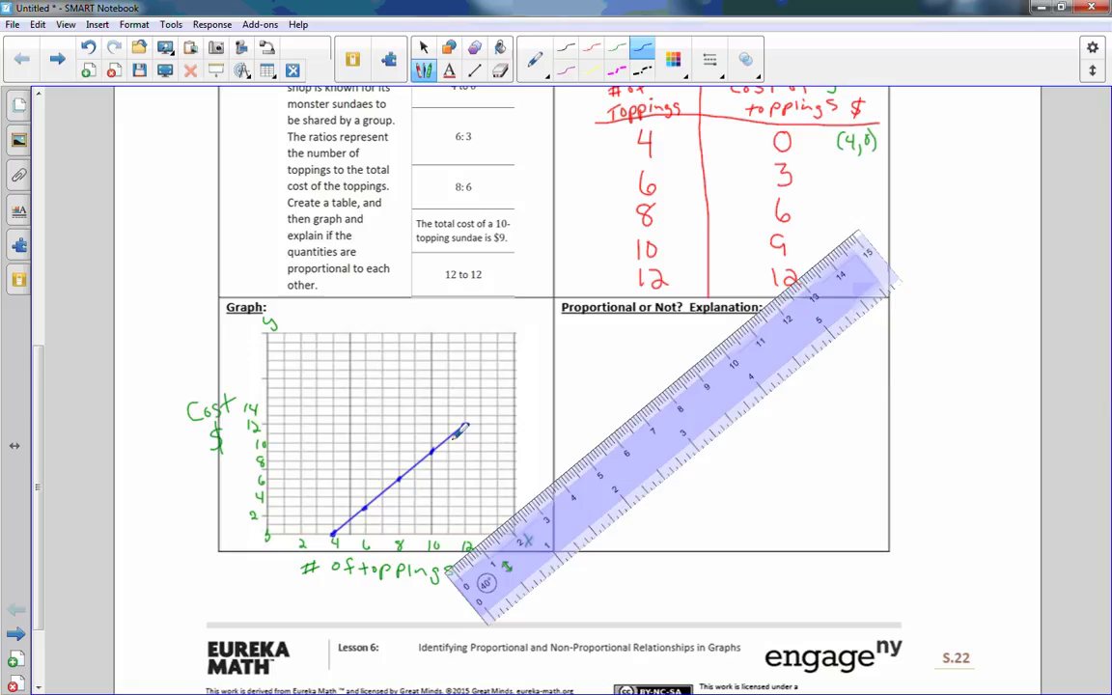
Move the ruler aside, circle 'Not?' as the verdict, and go to the Group 2 page.
mouse_move(671, 437)
mouse_down()
mouse_move(907, 557)
mouse_move(941, 559)
mouse_up()
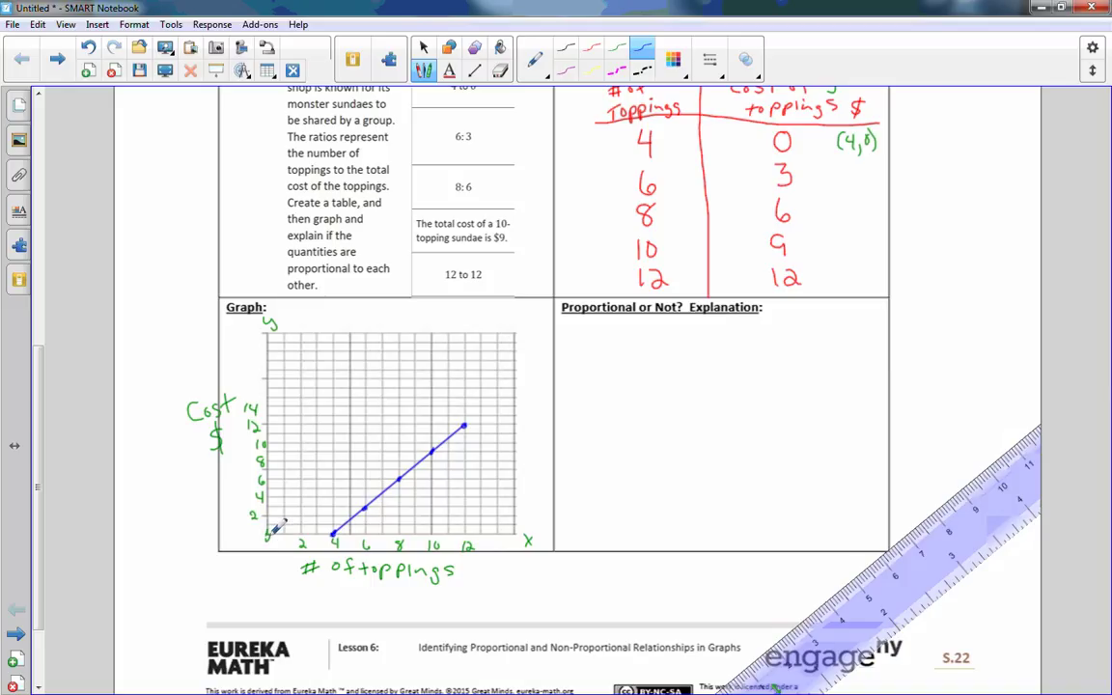
drag(267, 534, 333, 532)
key(ctrl+z)
drag(683, 297, 684, 301)
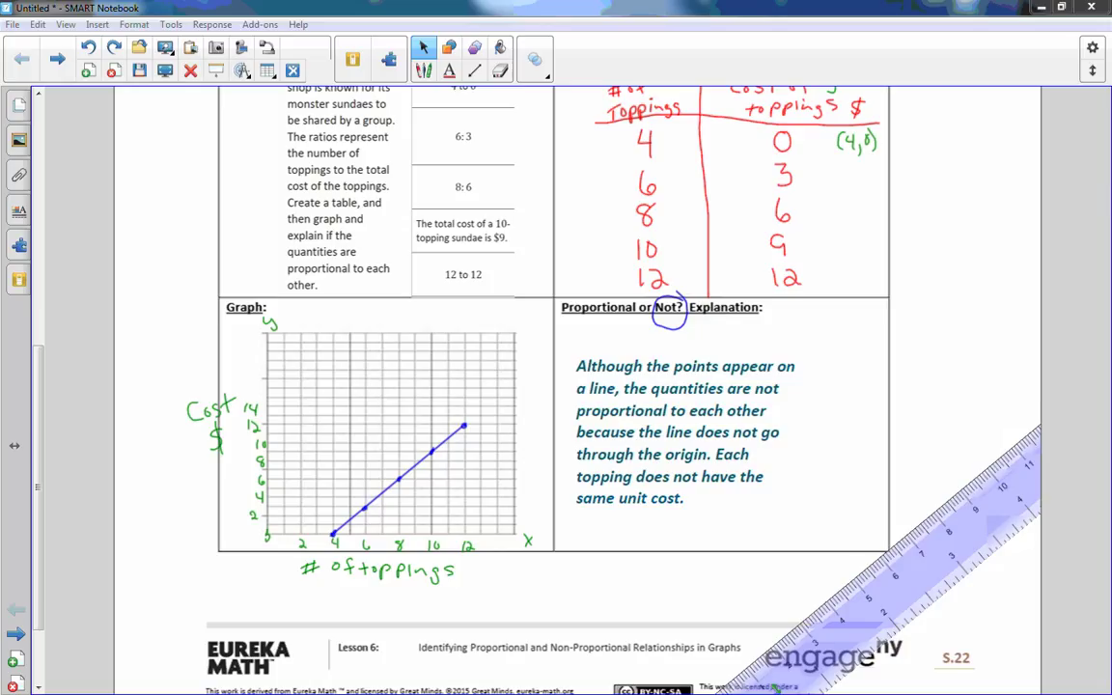
key(Page_Down)
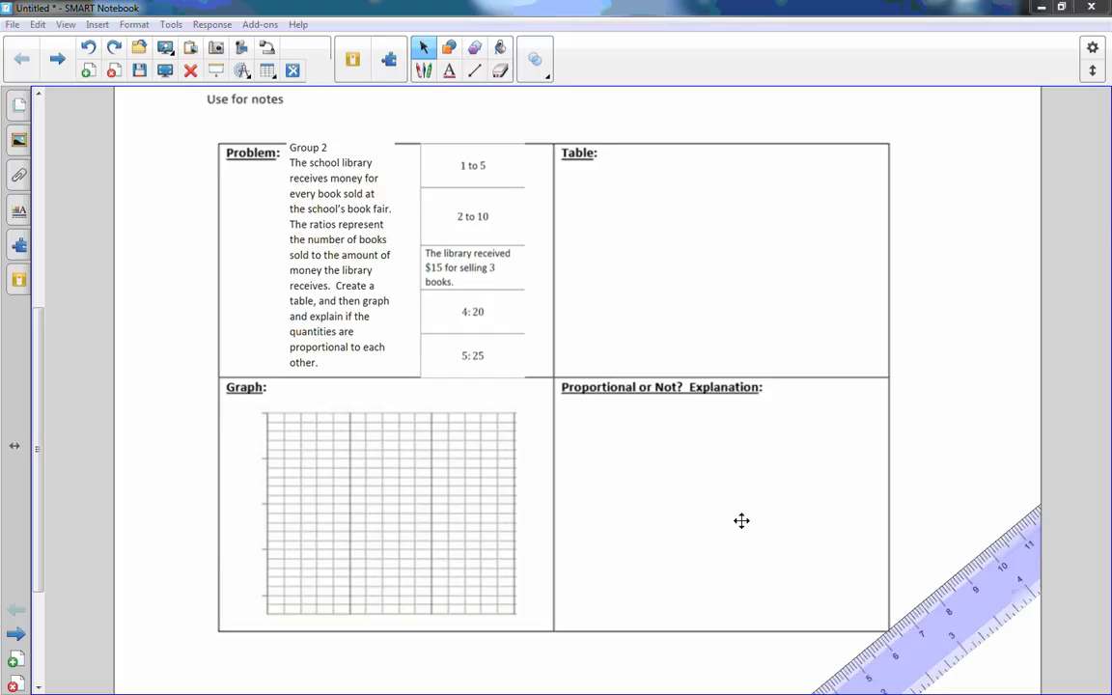
Underline the number of books and the money received in the Group 2 problem.
click(415, 99)
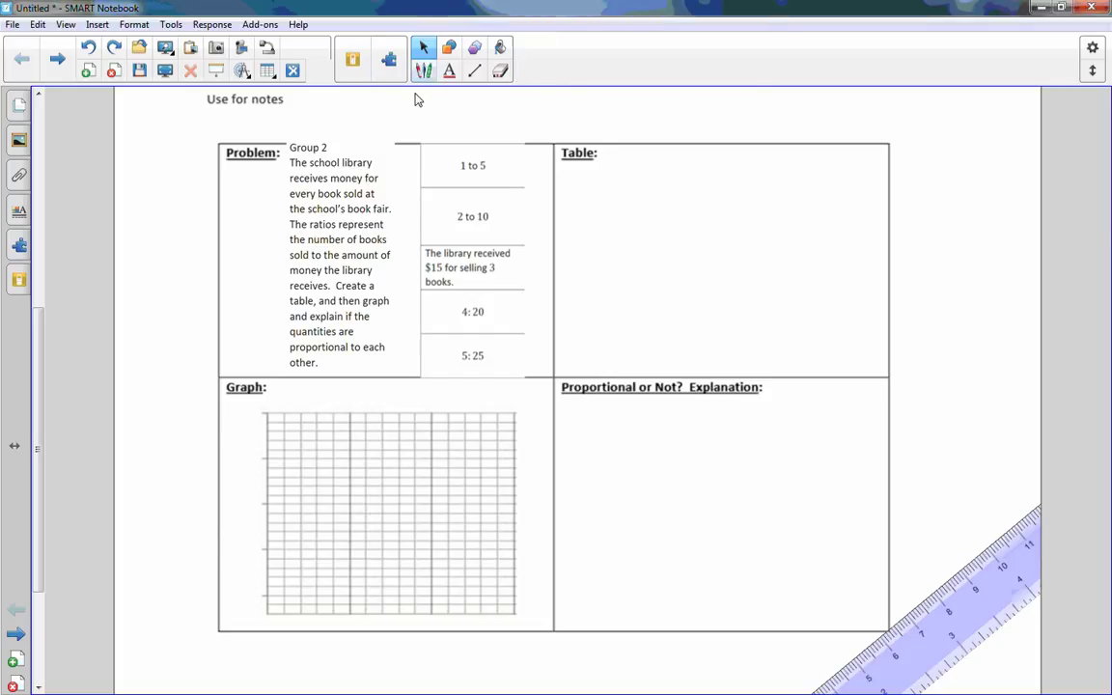
click(422, 70)
mouse_move(328, 243)
mouse_down()
mouse_move(362, 243)
mouse_move(310, 259)
mouse_move(401, 256)
mouse_up()
mouse_move(289, 276)
mouse_down()
mouse_move(381, 270)
mouse_move(334, 288)
mouse_up()
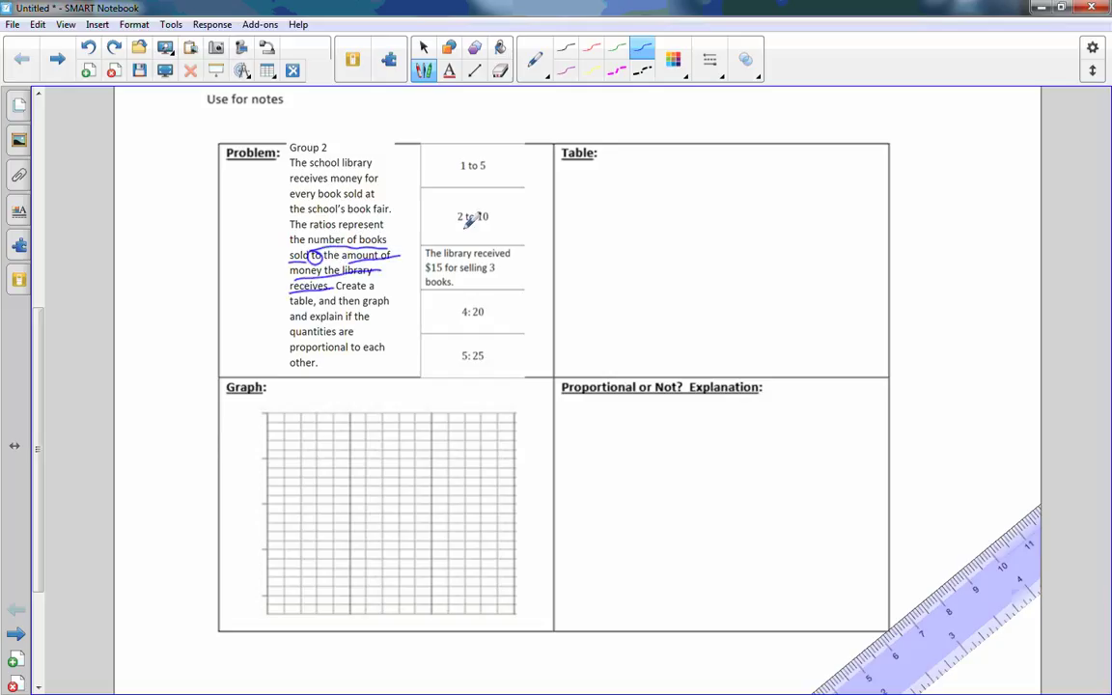
Draw the T-table with headings '# Books Sold' and '$Received'.
mouse_move(629, 162)
mouse_down()
mouse_move(619, 173)
mouse_move(670, 162)
mouse_move(667, 171)
mouse_up()
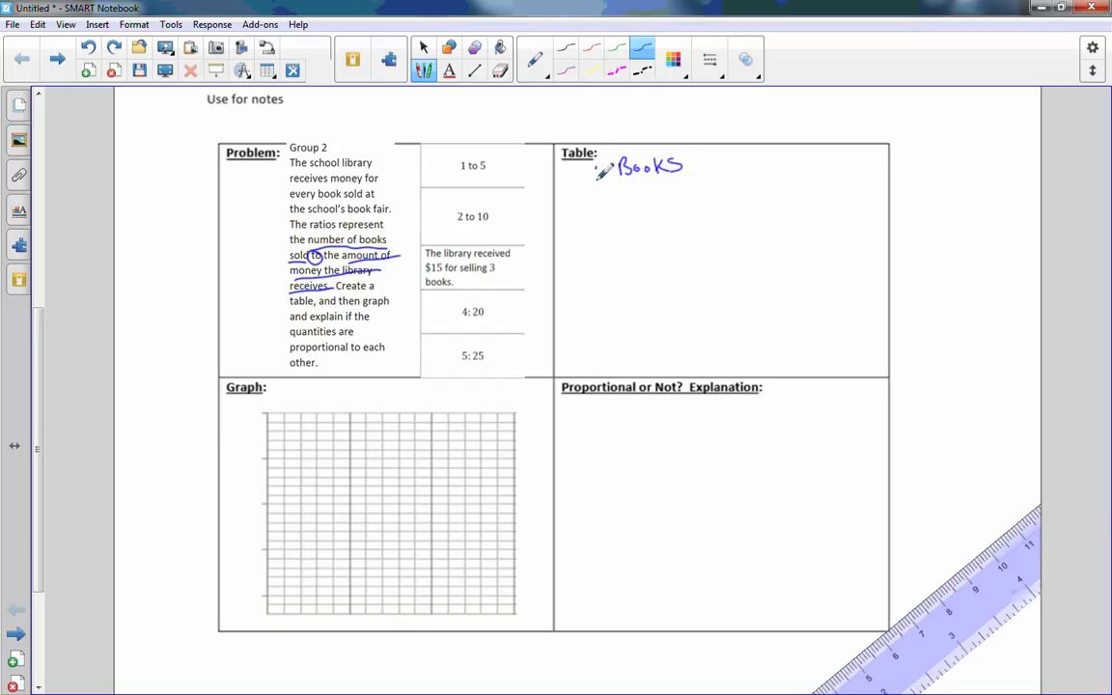
drag(596, 162, 594, 180)
mouse_move(602, 161)
mouse_down()
mouse_move(600, 180)
mouse_move(606, 168)
mouse_up()
drag(591, 175, 679, 190)
drag(687, 184, 693, 170)
drag(598, 203, 712, 190)
drag(713, 146, 735, 372)
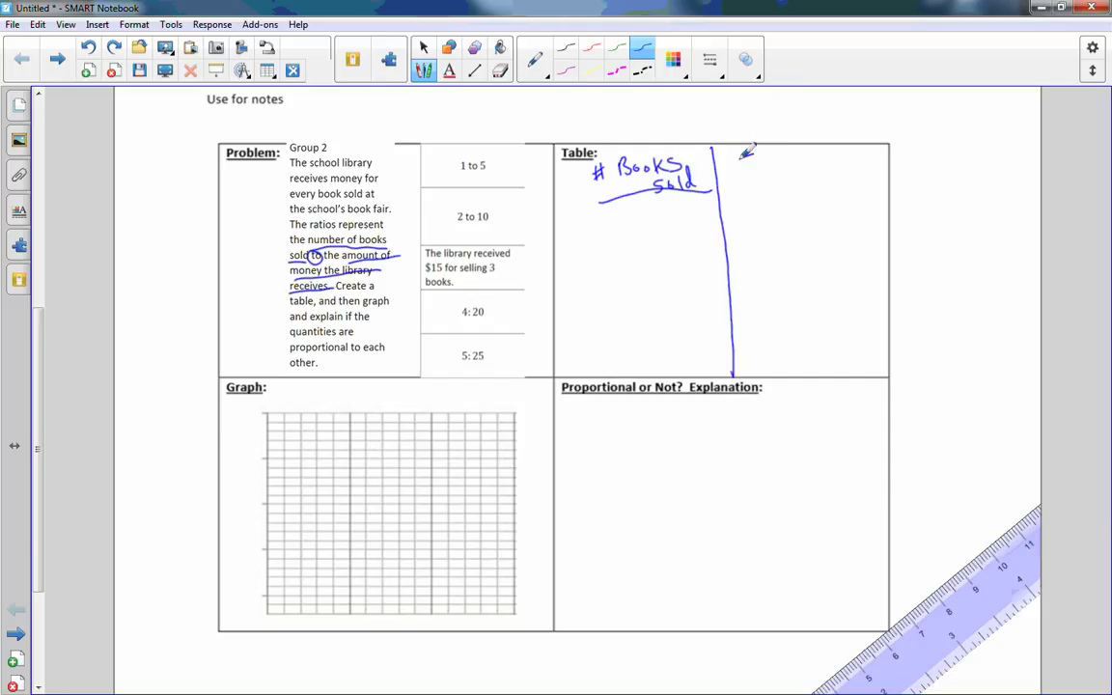
mouse_move(752, 154)
mouse_down()
mouse_move(743, 178)
mouse_move(782, 179)
mouse_move(842, 164)
mouse_move(846, 139)
mouse_up()
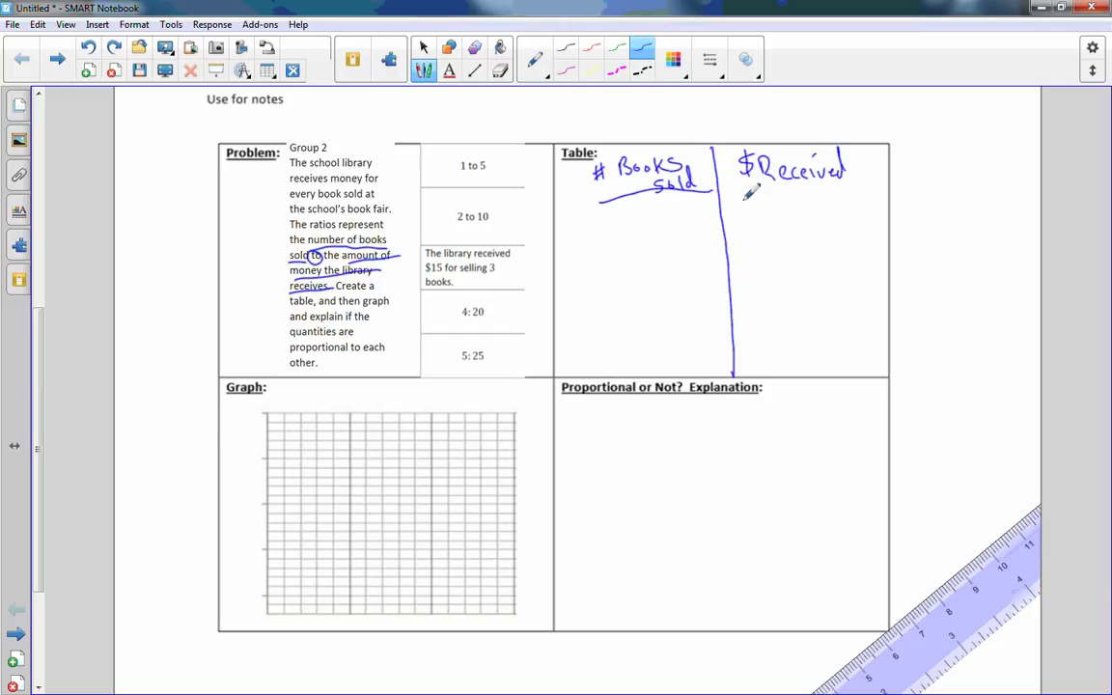
drag(716, 191, 856, 188)
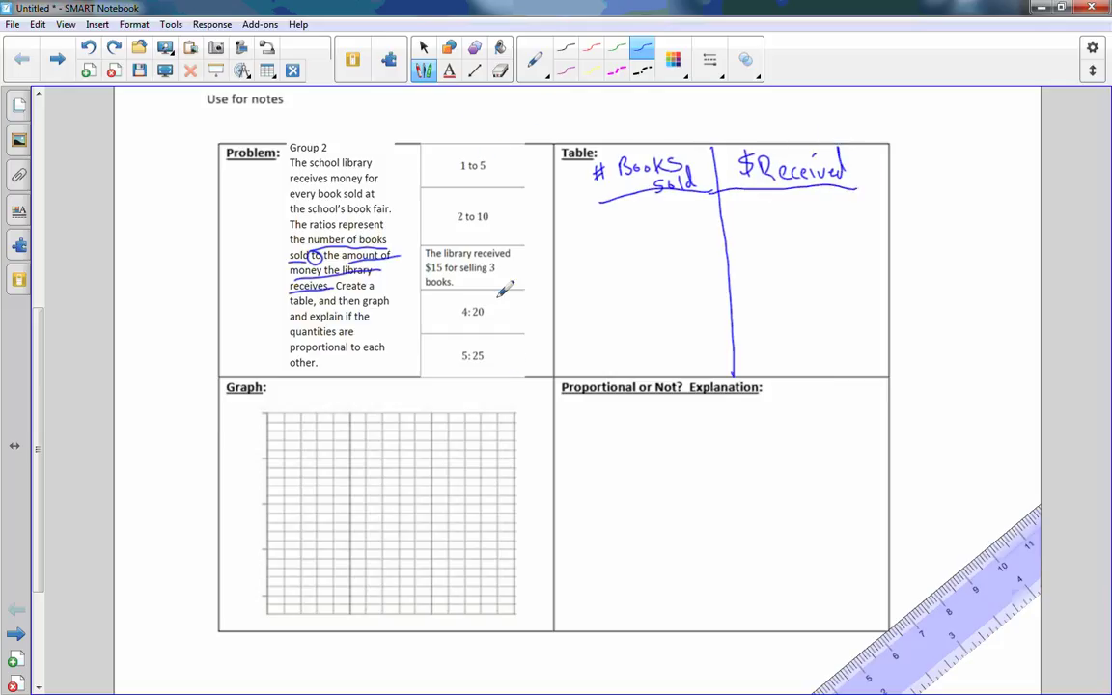
In red, fill in the rows 1–5, 2–10, 3–15, 4–20 and 5–25.
click(592, 47)
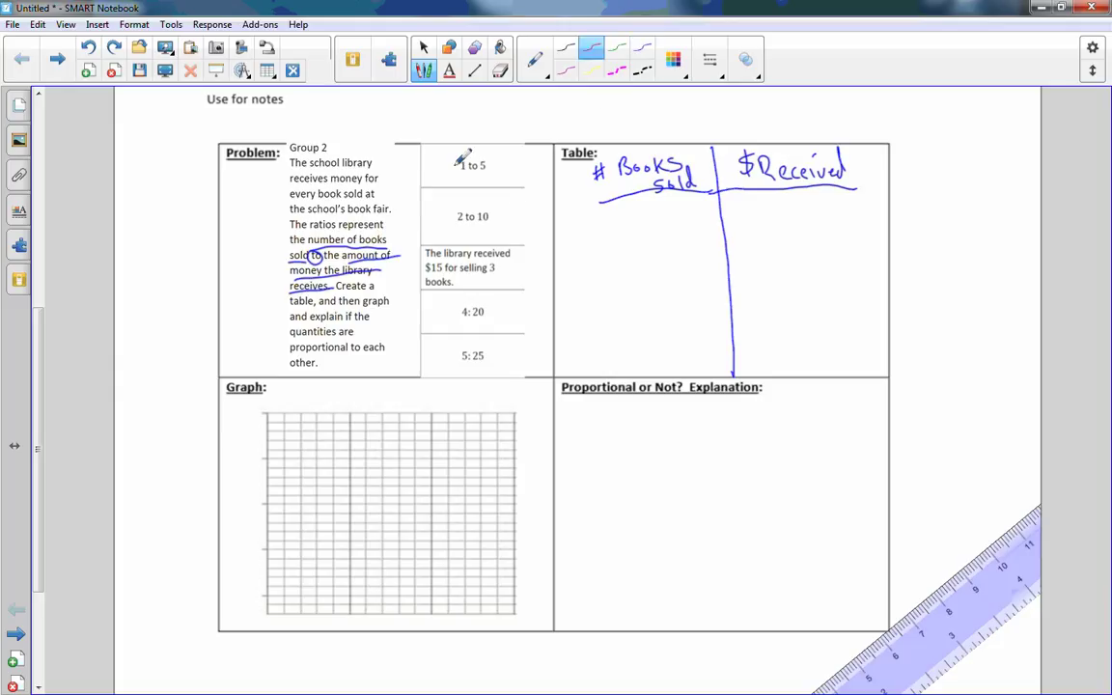
drag(657, 201, 657, 227)
drag(790, 198, 776, 223)
drag(650, 246, 676, 263)
mouse_move(775, 241)
mouse_down()
mouse_move(777, 254)
mouse_move(795, 242)
mouse_up()
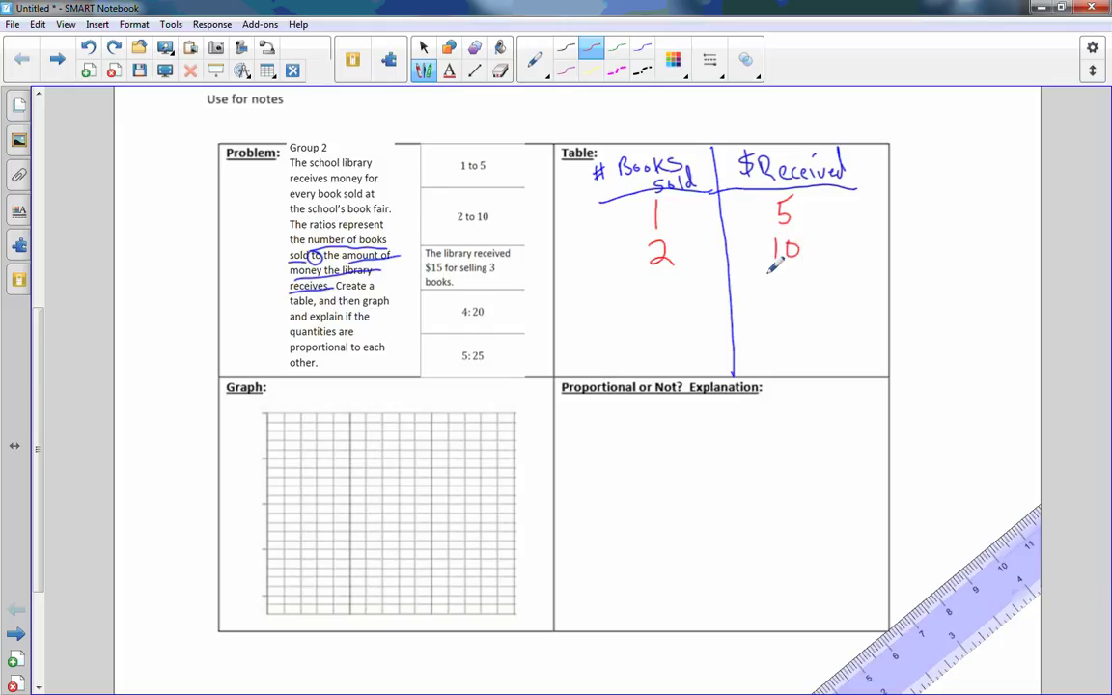
drag(779, 274, 786, 292)
drag(654, 279, 669, 335)
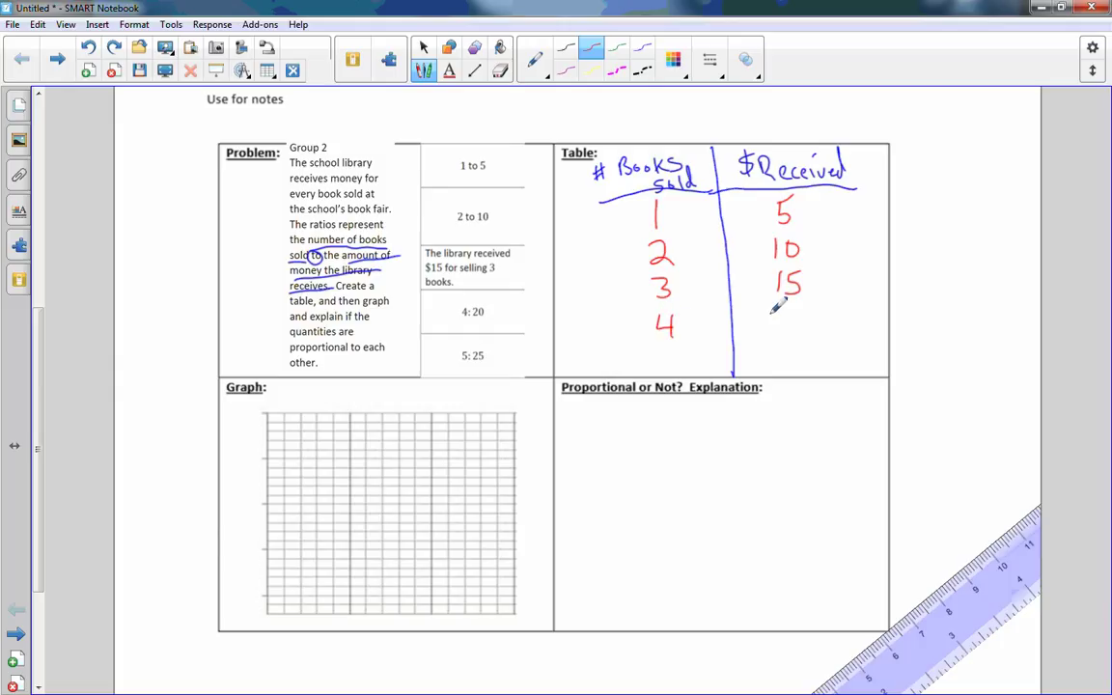
mouse_move(770, 316)
mouse_down()
mouse_move(784, 332)
mouse_move(798, 314)
mouse_up()
drag(667, 349, 666, 371)
drag(667, 350, 682, 348)
mouse_move(771, 353)
mouse_down()
mouse_move(788, 368)
mouse_move(809, 359)
mouse_move(813, 336)
mouse_up()
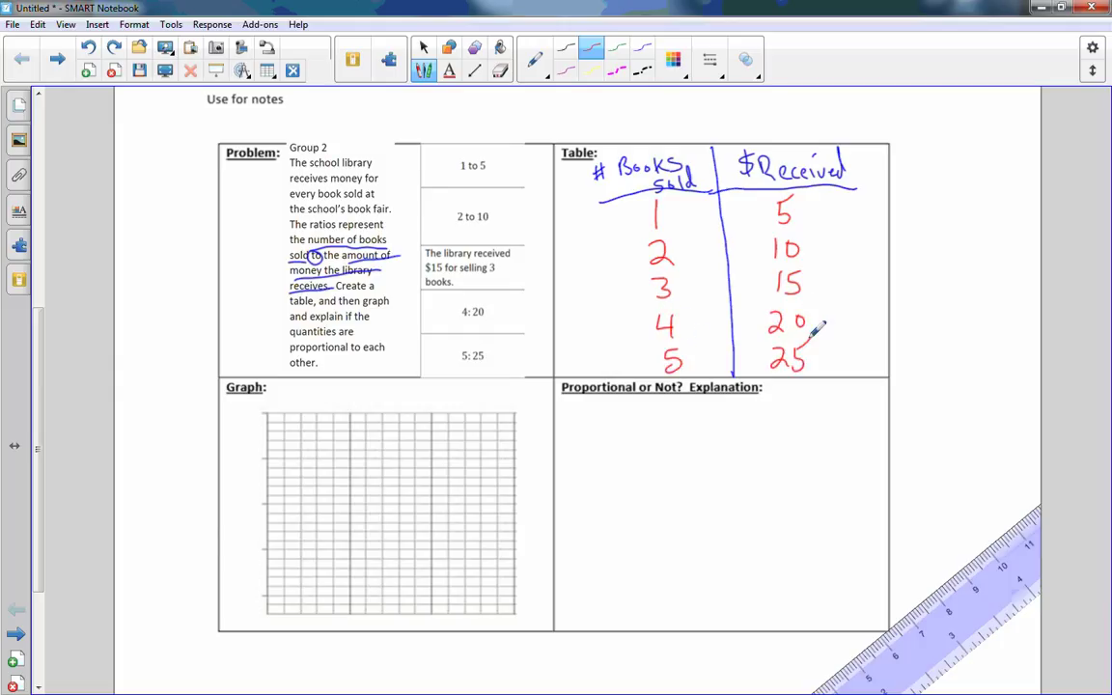
In green, mark the graph axes and table columns x and y, and 0 at the origin.
click(618, 53)
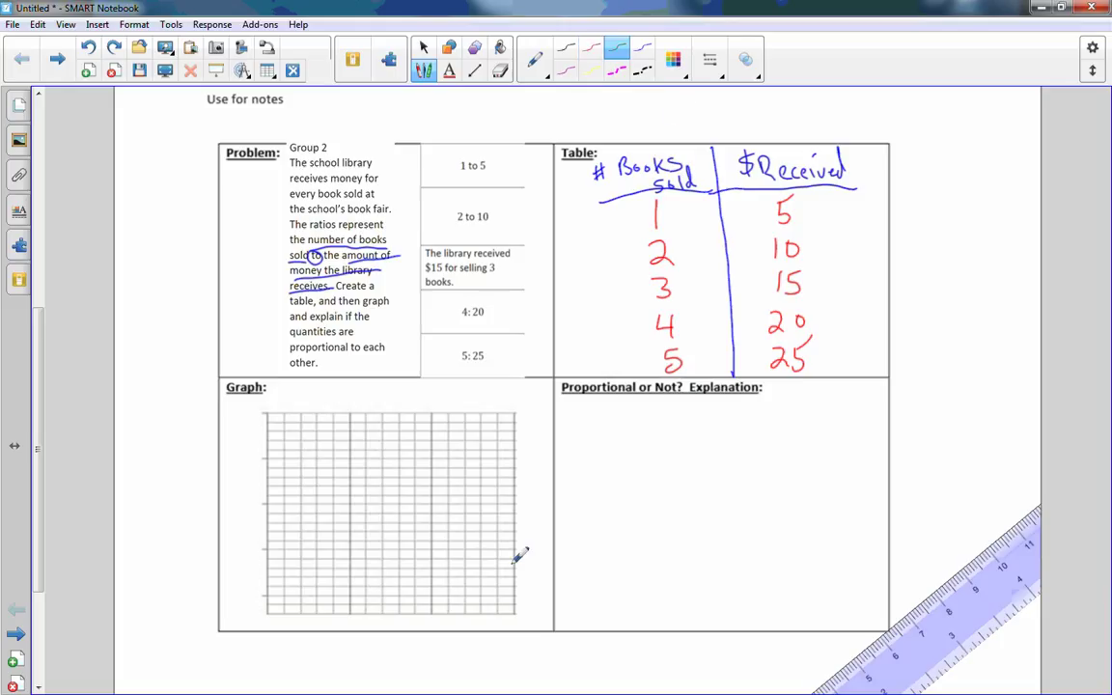
mouse_move(523, 609)
mouse_down()
mouse_move(532, 619)
mouse_move(524, 620)
mouse_up()
drag(268, 398, 261, 410)
drag(263, 617, 261, 619)
drag(688, 153, 698, 165)
drag(698, 153, 688, 165)
drag(851, 158, 855, 178)
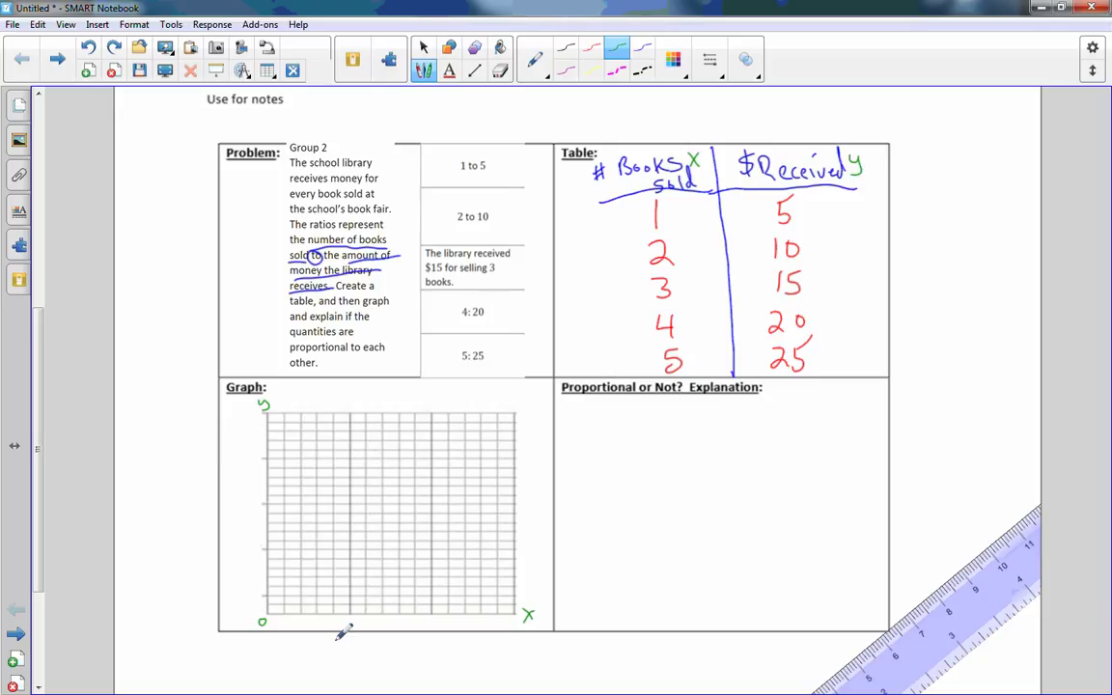
Title the axes '# of books sold' and '$ Received', numbering x 1–5 and y 5–25.
mouse_move(332, 634)
mouse_down()
mouse_move(329, 650)
mouse_move(442, 639)
mouse_move(390, 658)
mouse_move(405, 668)
mouse_move(432, 653)
mouse_up()
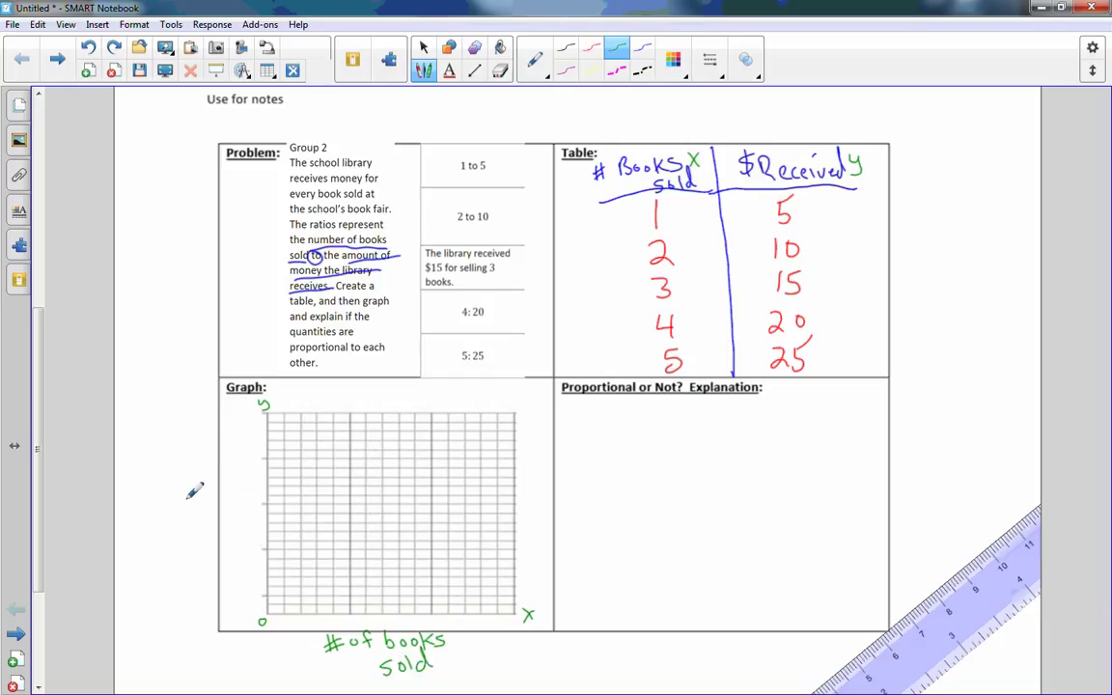
mouse_move(196, 486)
mouse_down()
mouse_move(188, 504)
mouse_move(204, 521)
mouse_move(243, 516)
mouse_move(254, 505)
mouse_move(244, 490)
mouse_up()
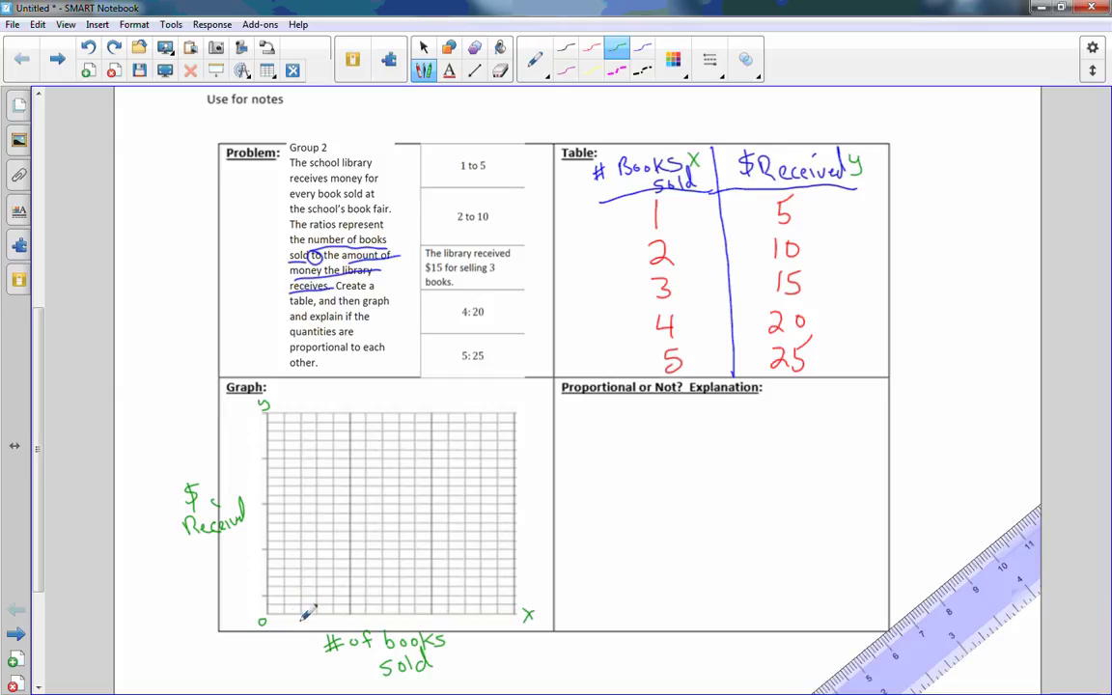
drag(301, 617, 430, 629)
drag(258, 591, 251, 602)
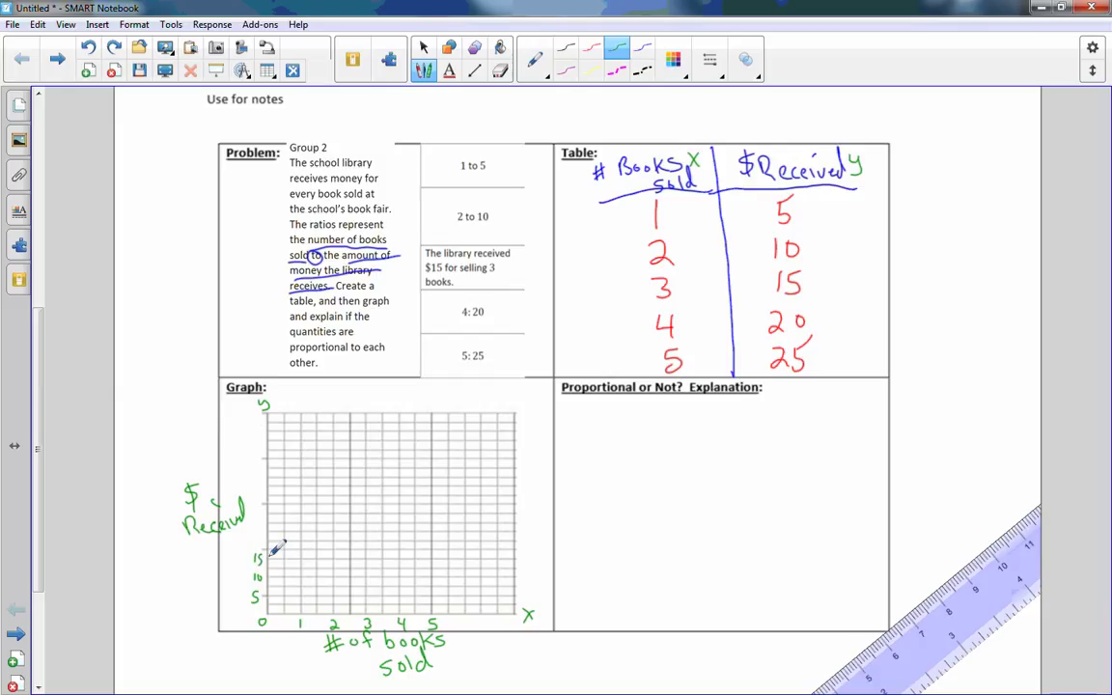
mouse_move(254, 538)
mouse_down()
mouse_move(262, 543)
mouse_move(256, 532)
mouse_up()
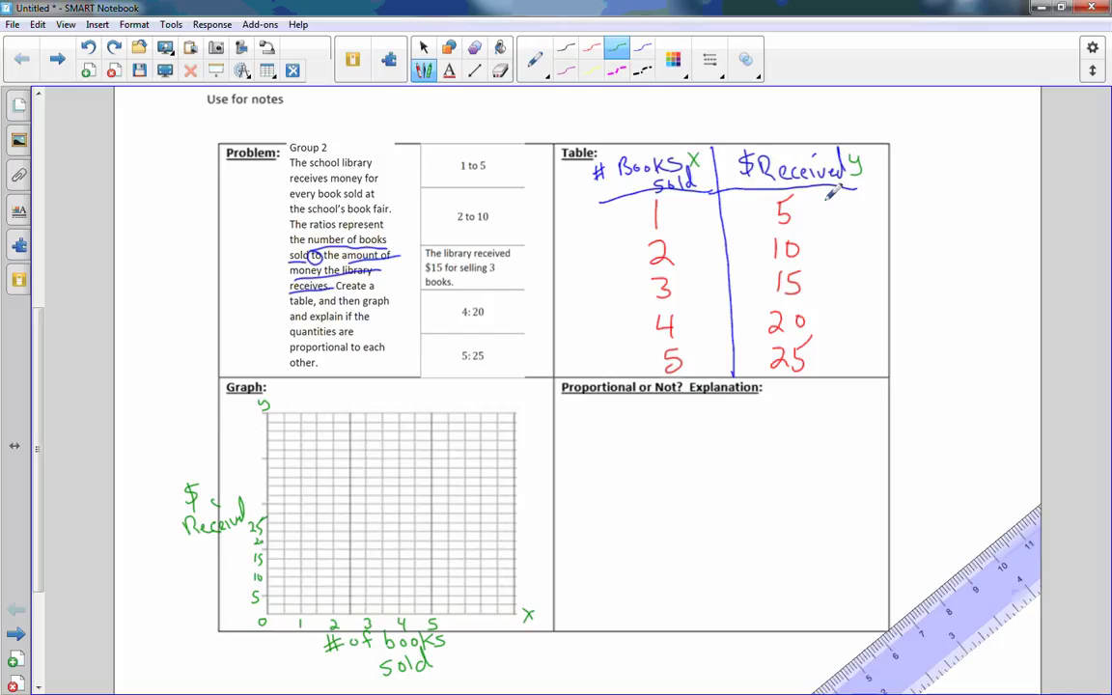
Write the ordered pairs (1,5) through (5,25) beside the table rows.
mouse_move(828, 200)
mouse_down()
mouse_move(825, 220)
mouse_move(865, 220)
mouse_move(828, 254)
mouse_move(862, 255)
mouse_move(870, 242)
mouse_move(876, 255)
mouse_move(828, 288)
mouse_move(859, 289)
mouse_up()
mouse_move(873, 273)
mouse_down()
mouse_move(873, 291)
mouse_move(840, 330)
mouse_move(872, 332)
mouse_move(822, 331)
mouse_up()
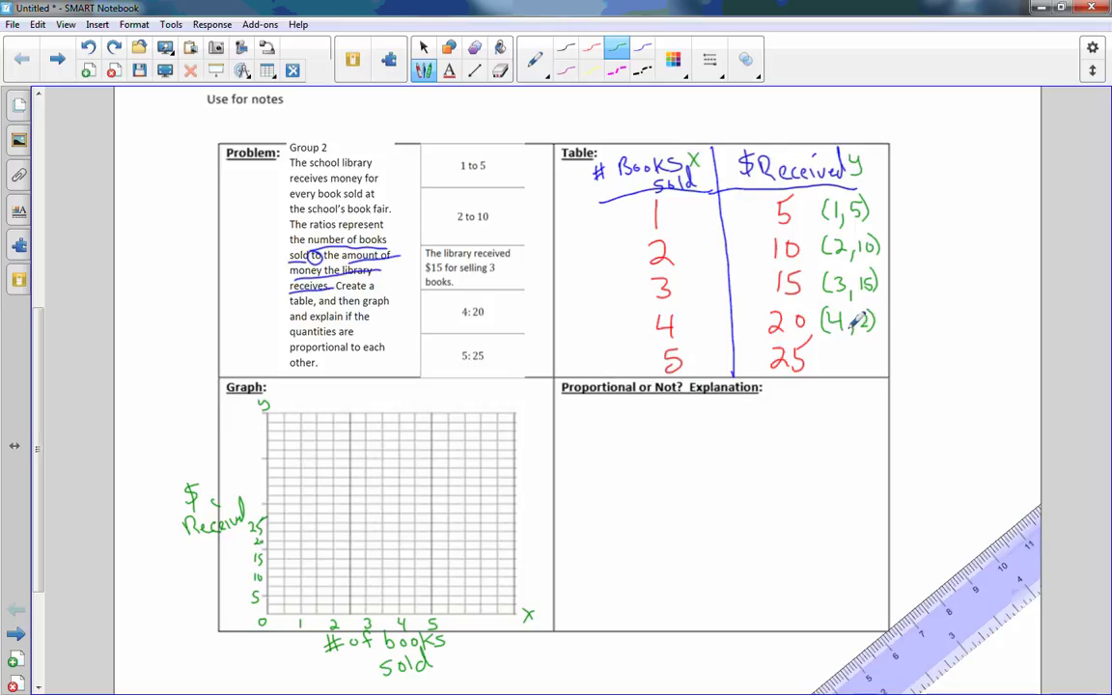
key(ctrl+z)
key(ctrl+z)
mouse_move(875, 314)
mouse_down()
mouse_move(879, 331)
mouse_move(822, 332)
mouse_move(832, 367)
mouse_up()
mouse_move(843, 363)
mouse_down()
mouse_move(872, 361)
mouse_move(869, 371)
mouse_up()
drag(879, 352, 882, 373)
drag(826, 350, 821, 371)
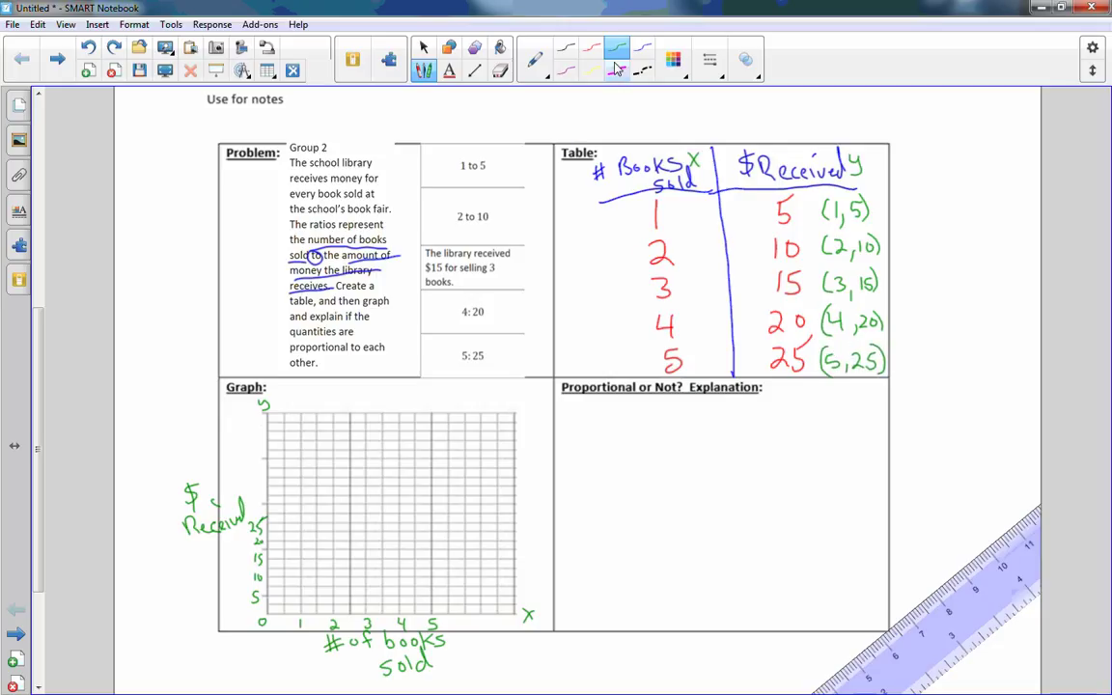
Plot the ordered pairs as blue points on the graph, starting with (1,5) and (2,10).
click(642, 50)
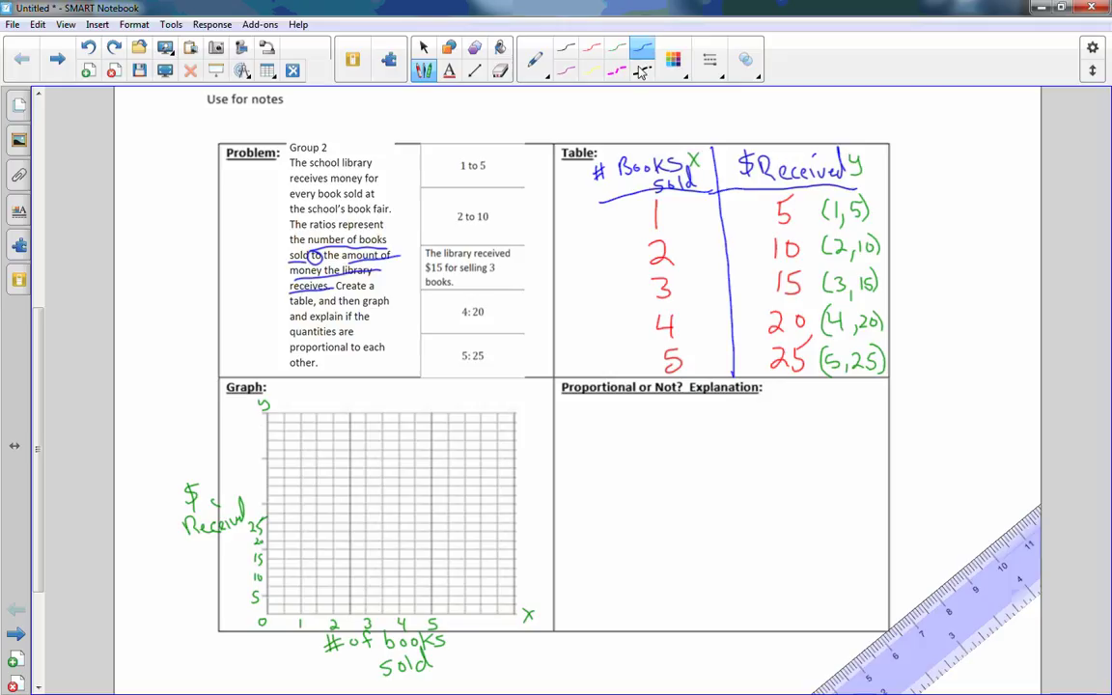
click(300, 596)
click(333, 576)
click(422, 49)
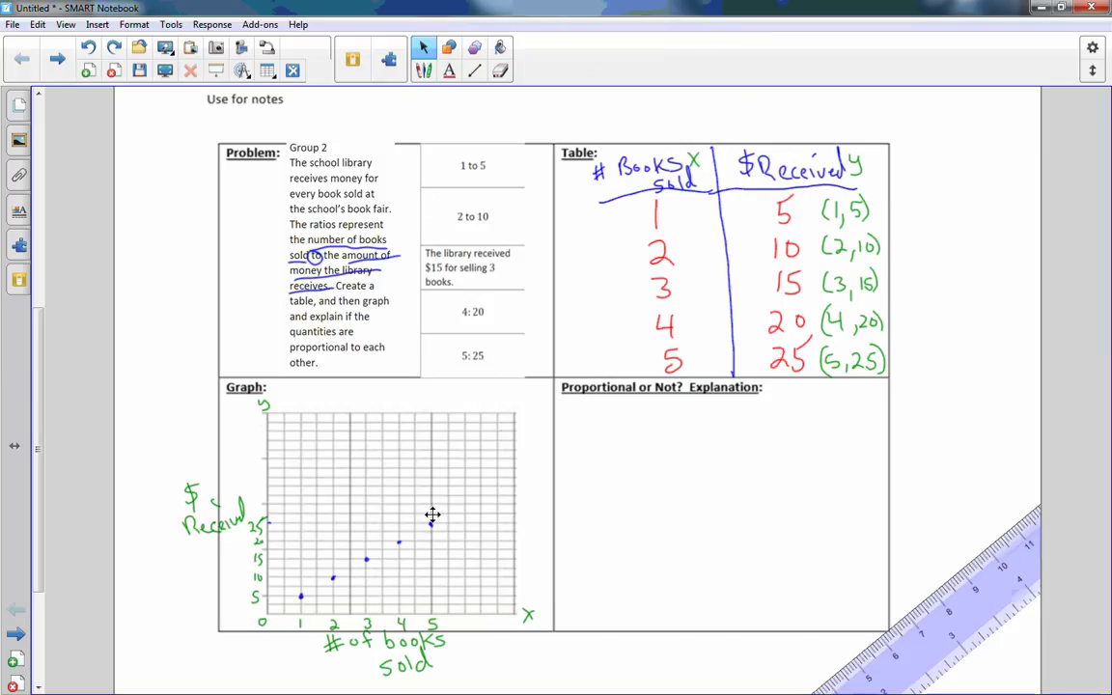
click(423, 70)
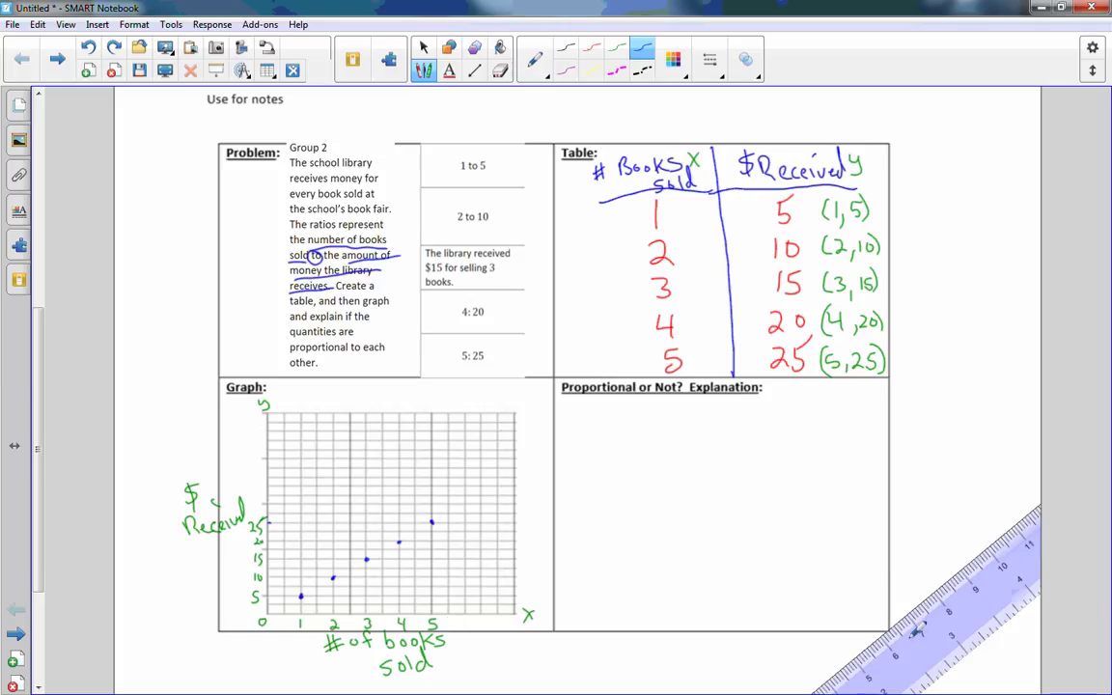
Draw the line from the origin along the ruler, mark (5,25), circle Proportional and cross out Not.
mouse_move(946, 628)
mouse_down()
mouse_move(772, 569)
mouse_move(533, 446)
mouse_move(521, 546)
mouse_move(517, 529)
mouse_move(467, 551)
mouse_move(463, 534)
mouse_move(382, 554)
mouse_move(288, 622)
mouse_up()
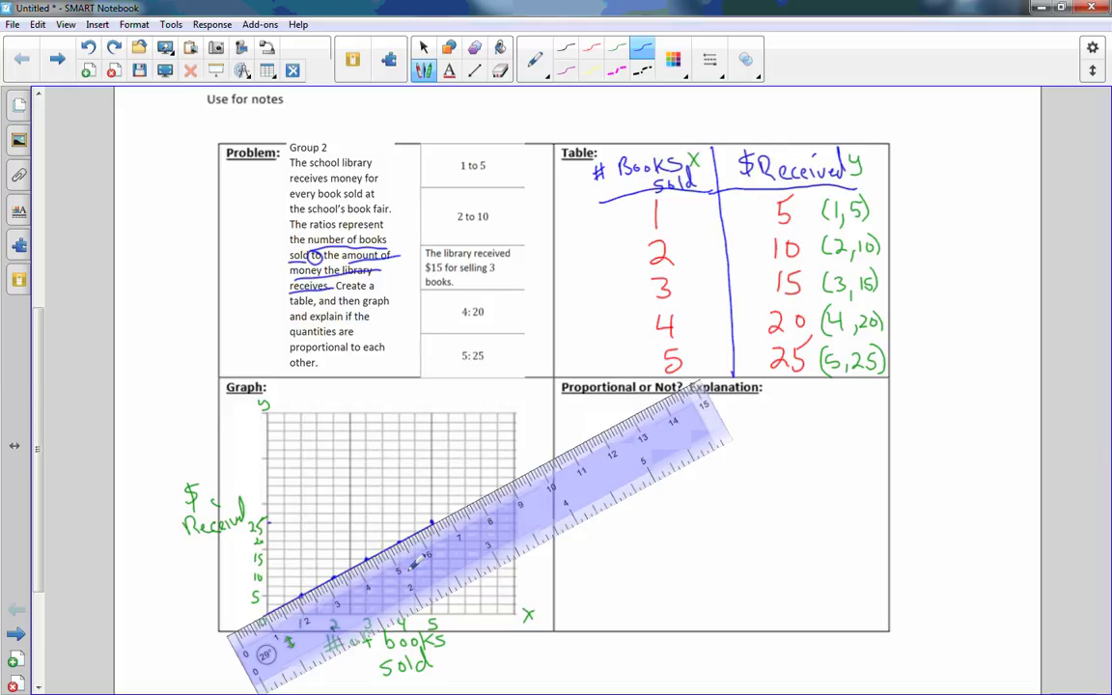
mouse_move(415, 562)
mouse_down()
mouse_move(734, 617)
mouse_move(916, 666)
mouse_move(888, 640)
mouse_up()
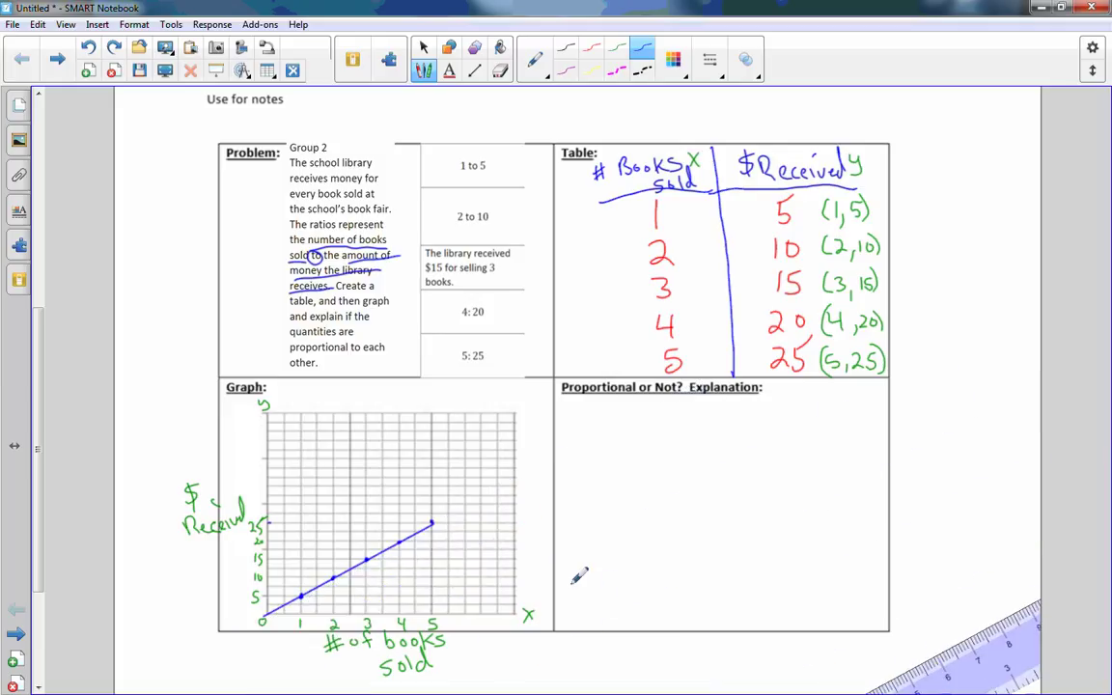
click(432, 523)
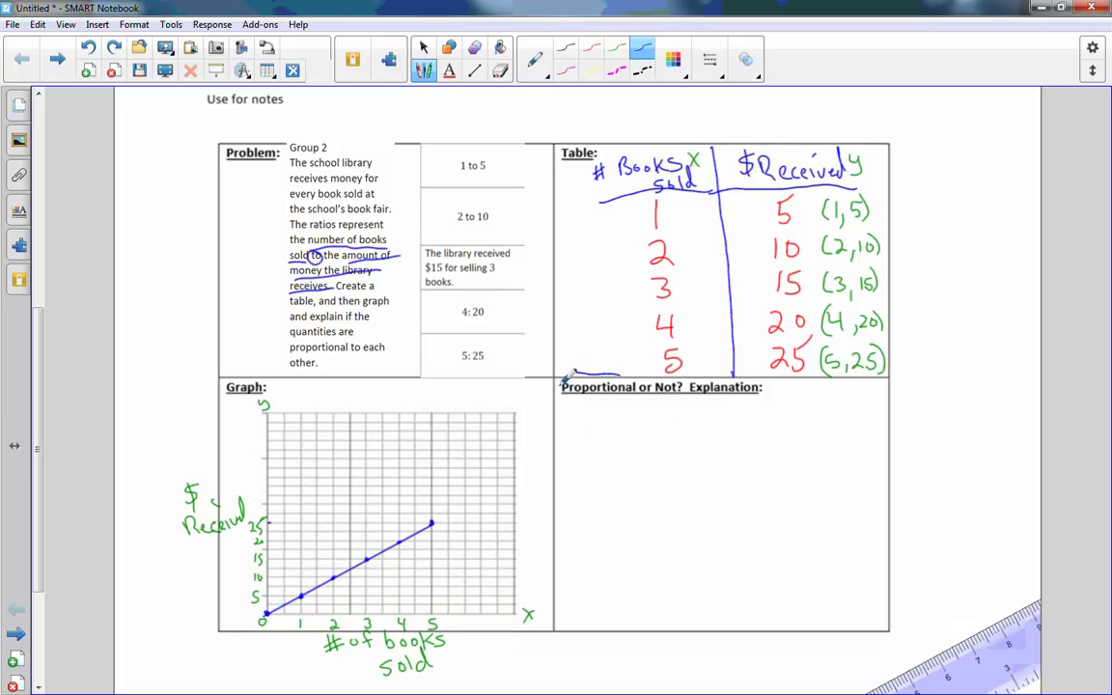
drag(629, 376, 662, 400)
drag(663, 384, 680, 398)
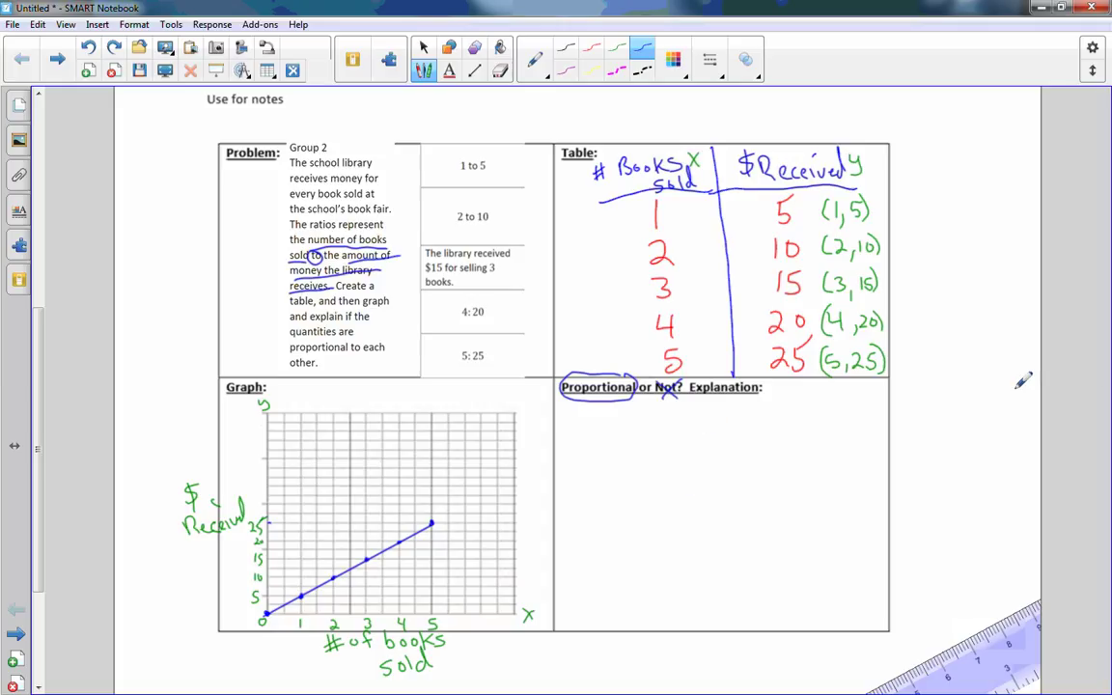
Explain in the Explanation box that the points lie on a line through the origin, $5.00 per book sold.
text(The school library receives money for every book sold at the school's book fair.  Create a table, and then graph and explain if the quantities are proportional to each other.)
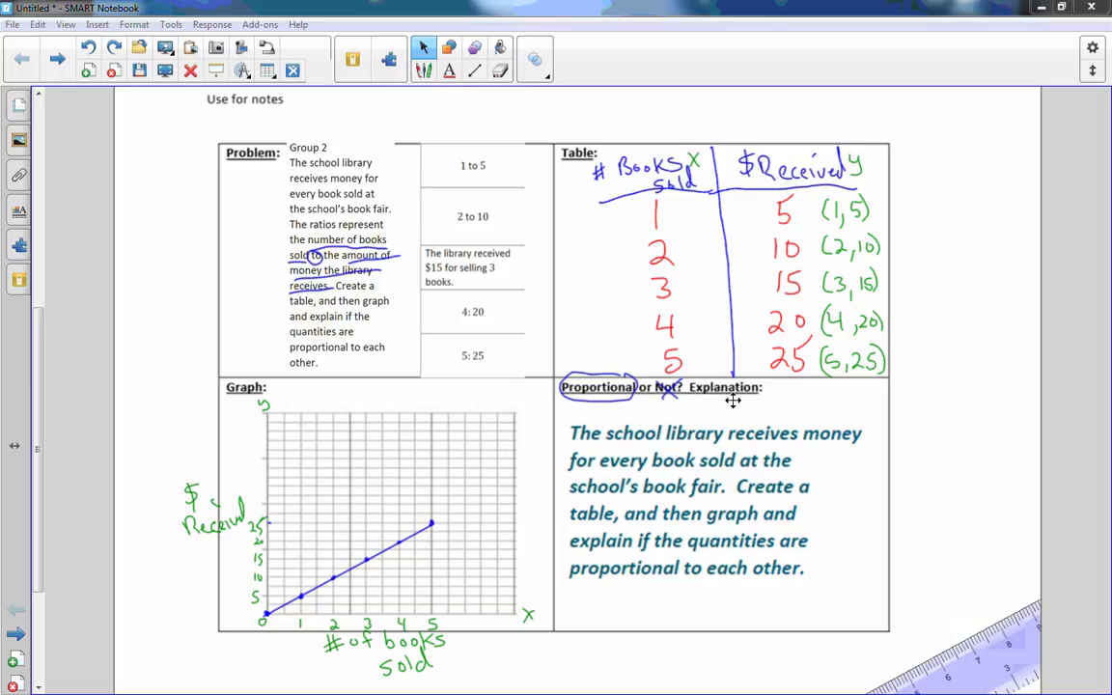
key(Page_Down)
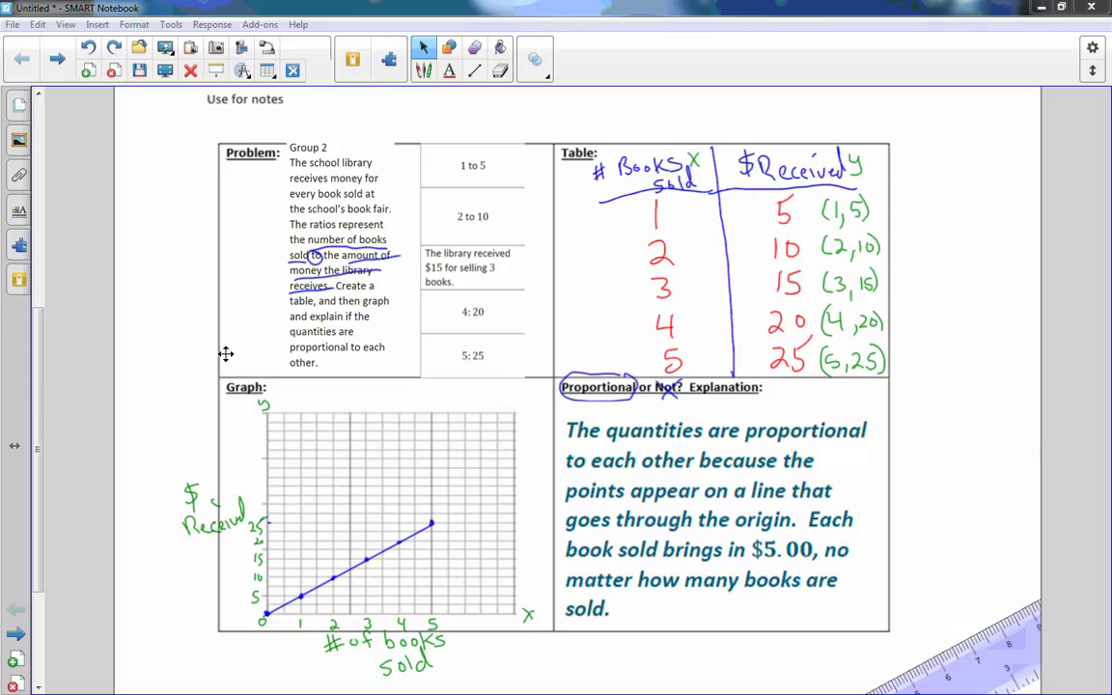
drag(38, 400, 45, 453)
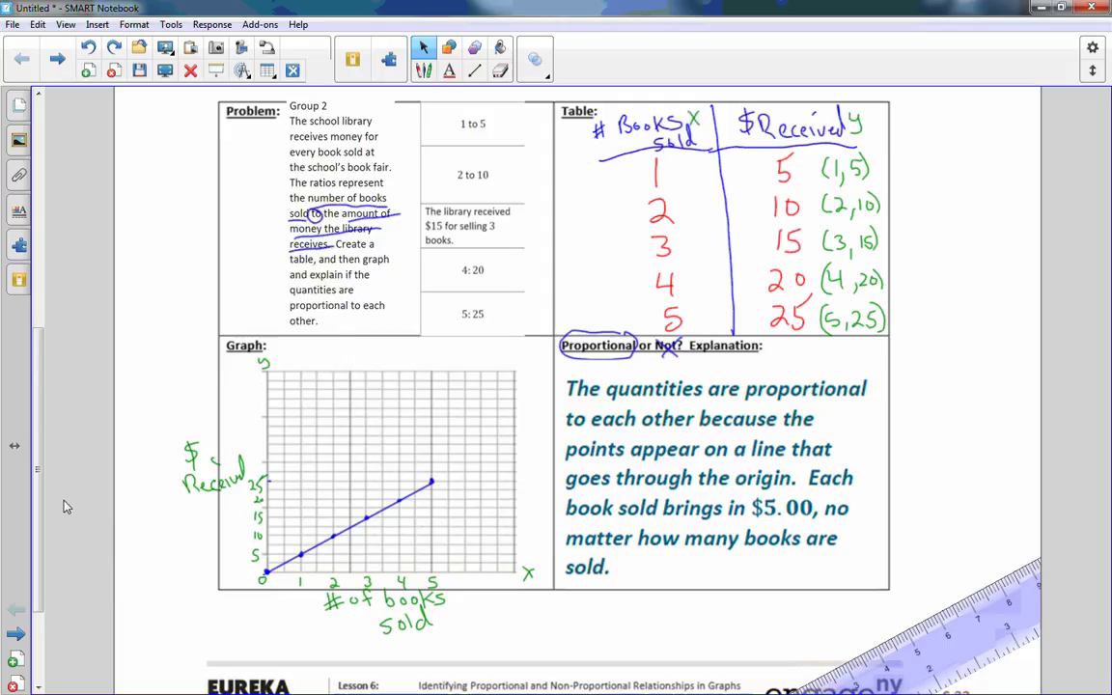
Advance through the Gallery Walk and poster pages to the Lesson Summary page with the savings-account interest problem.
click(17, 635)
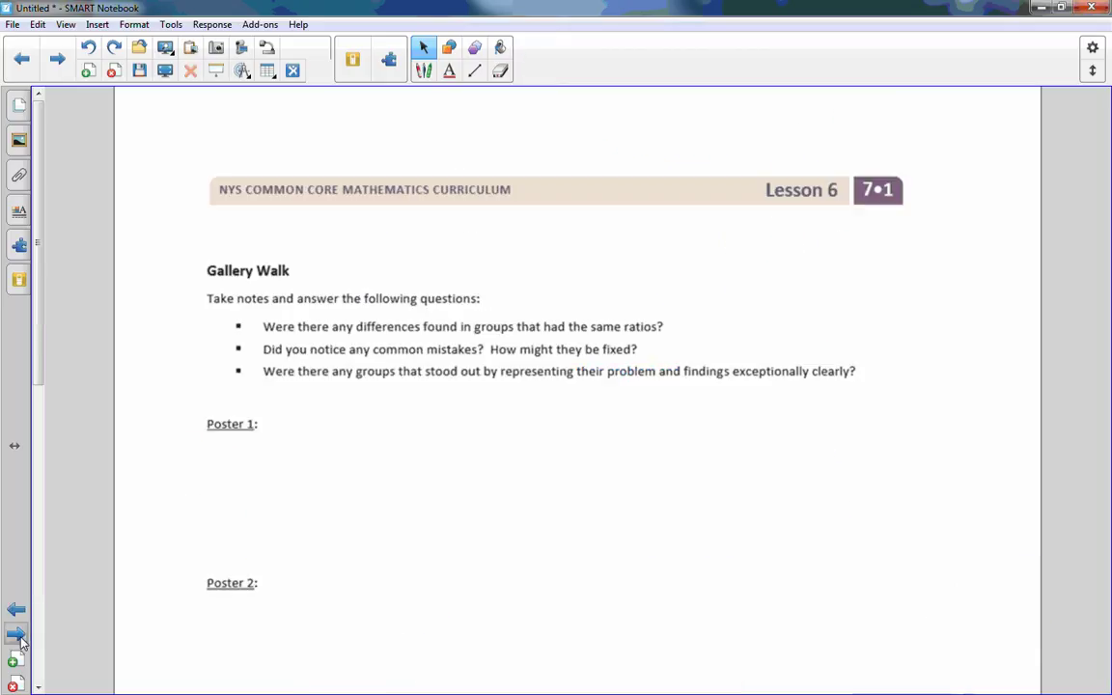
scroll(138, 465, down, 1)
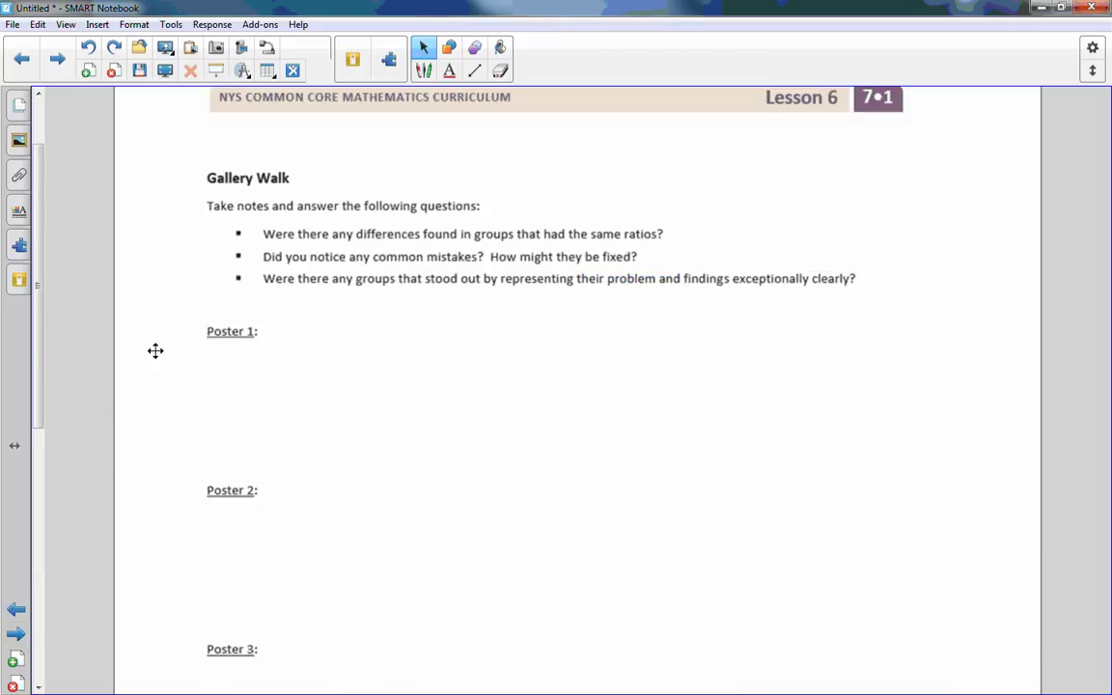
scroll(155, 352, down, 1)
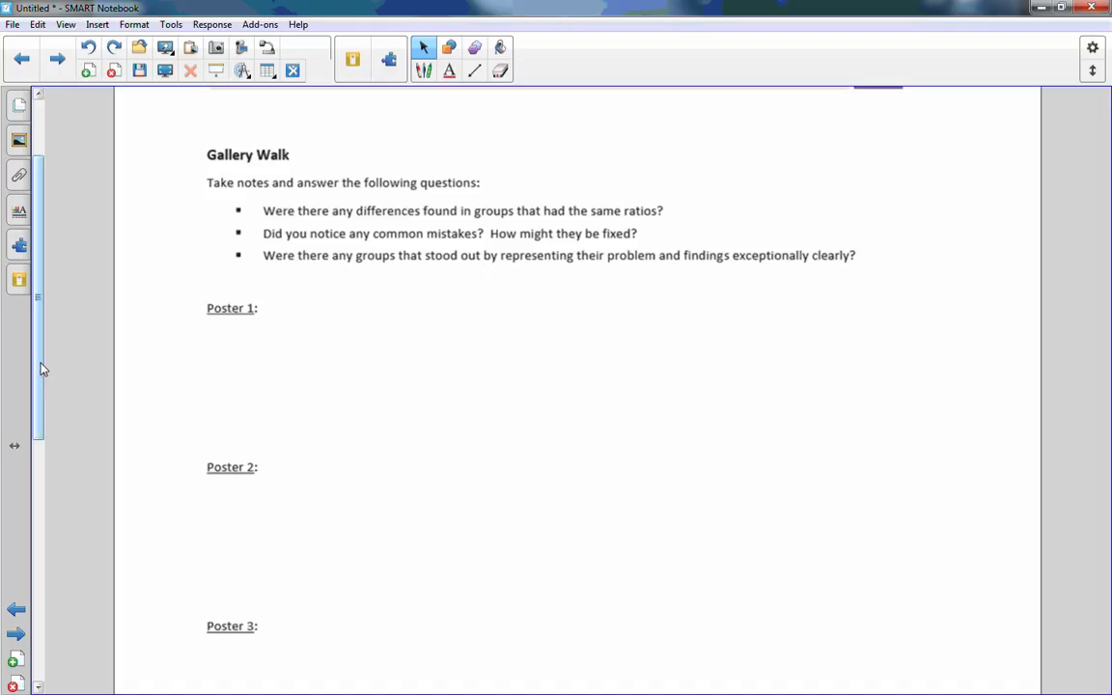
drag(41, 367, 39, 473)
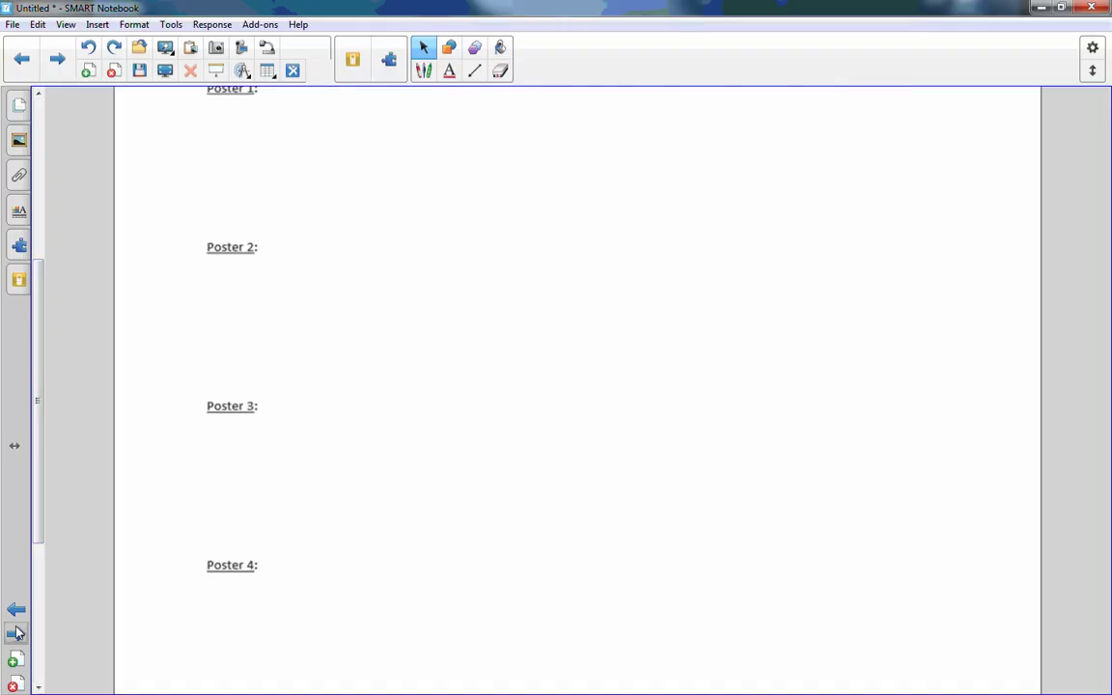
click(15, 633)
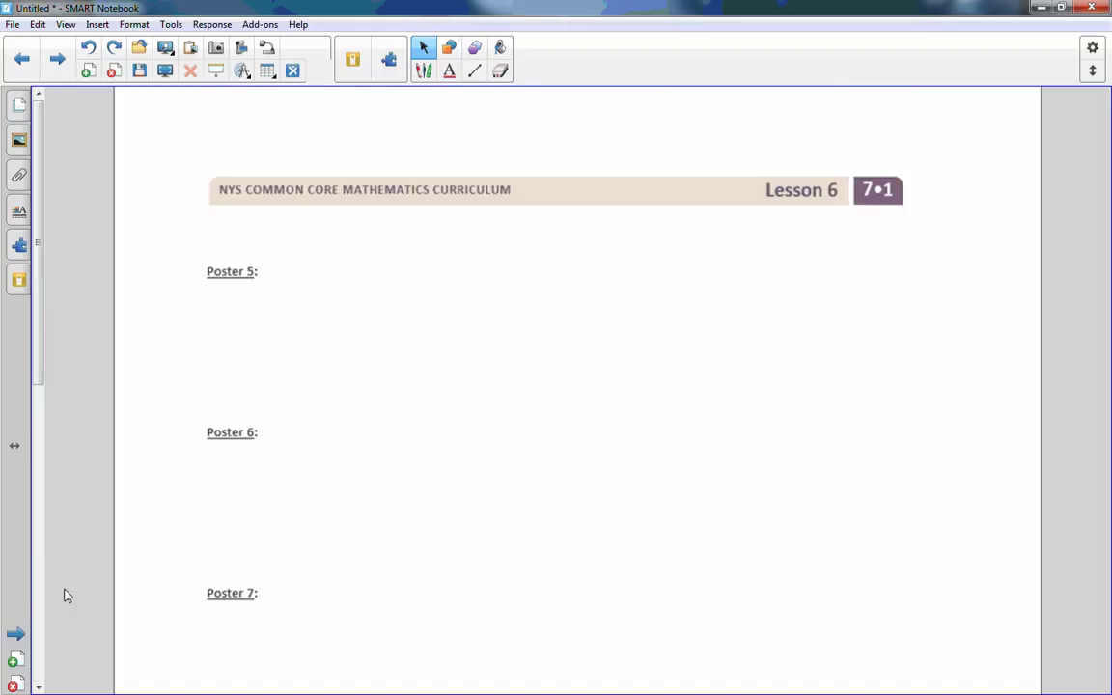
click(15, 633)
scroll(42, 396, down, 3)
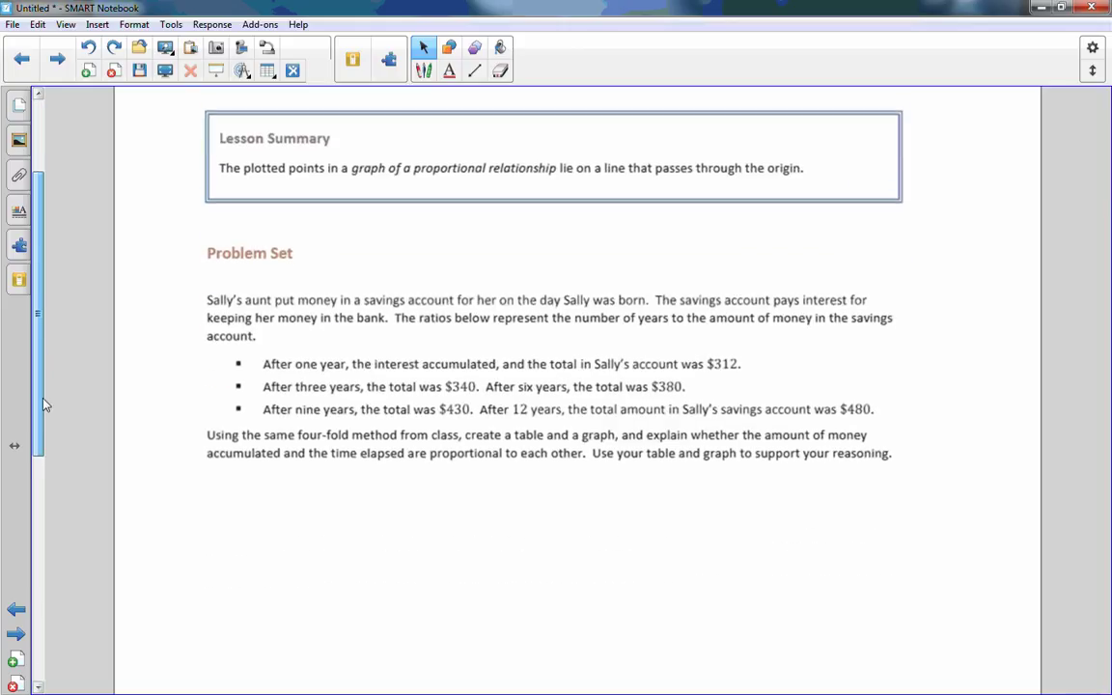
scroll(42, 405, down, 1)
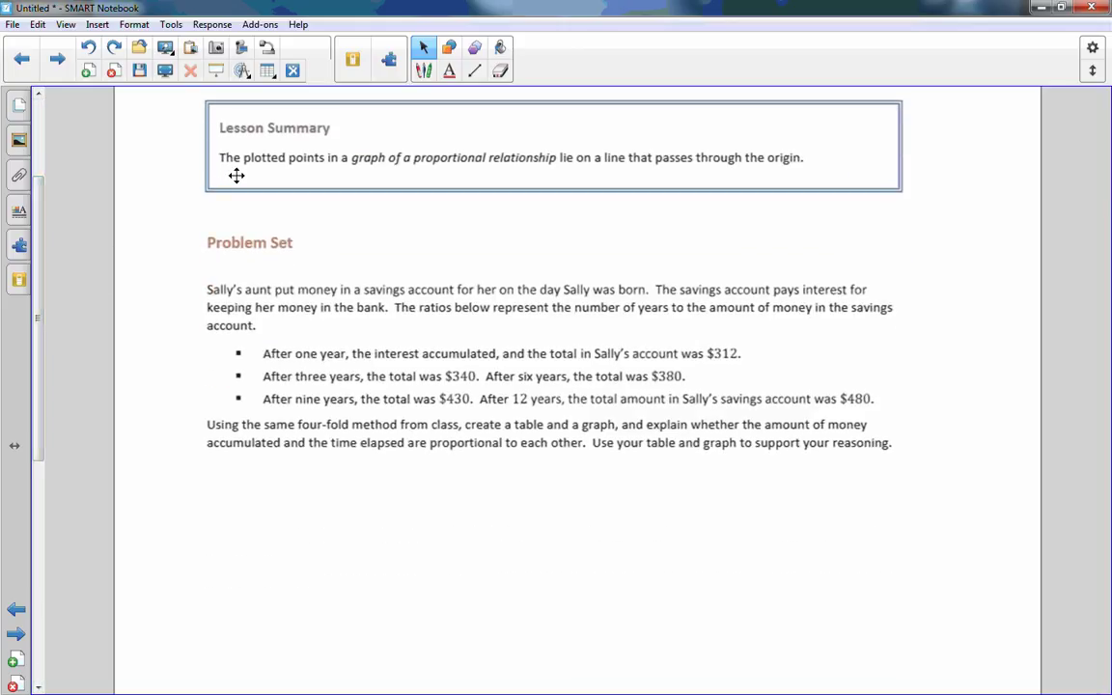